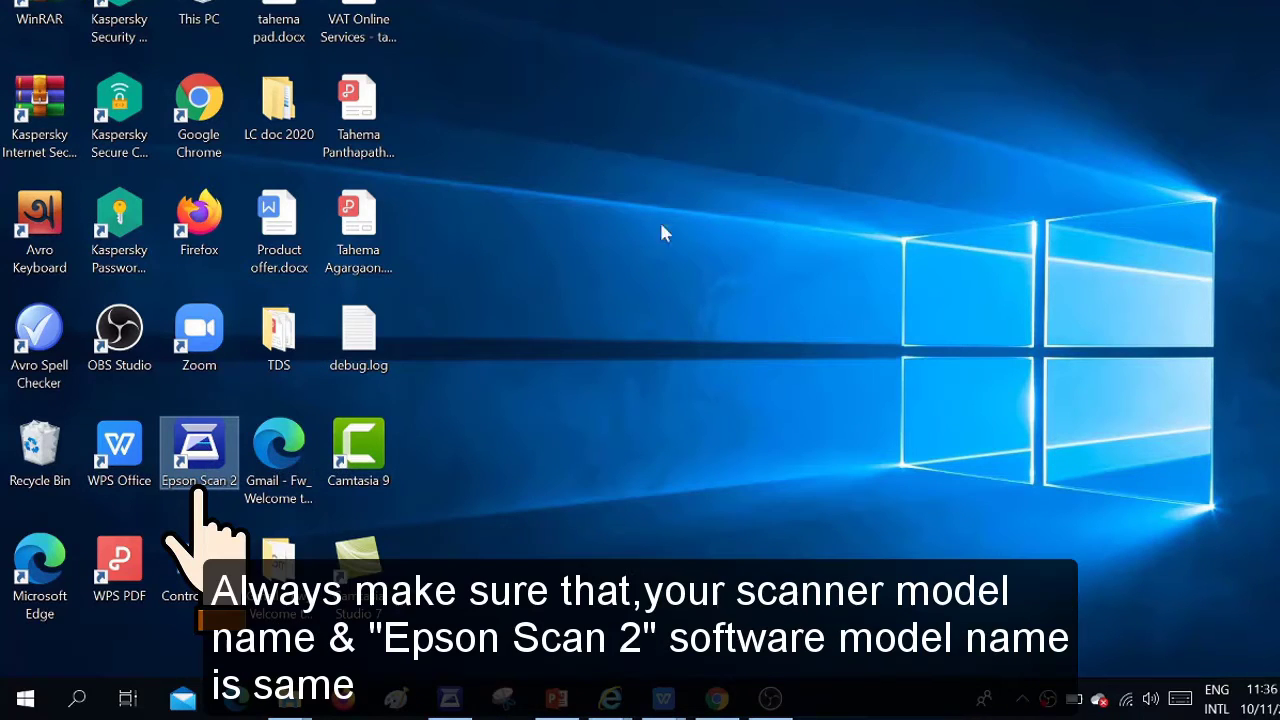
{"action": "right_click", "coordinate": [548, 288]}
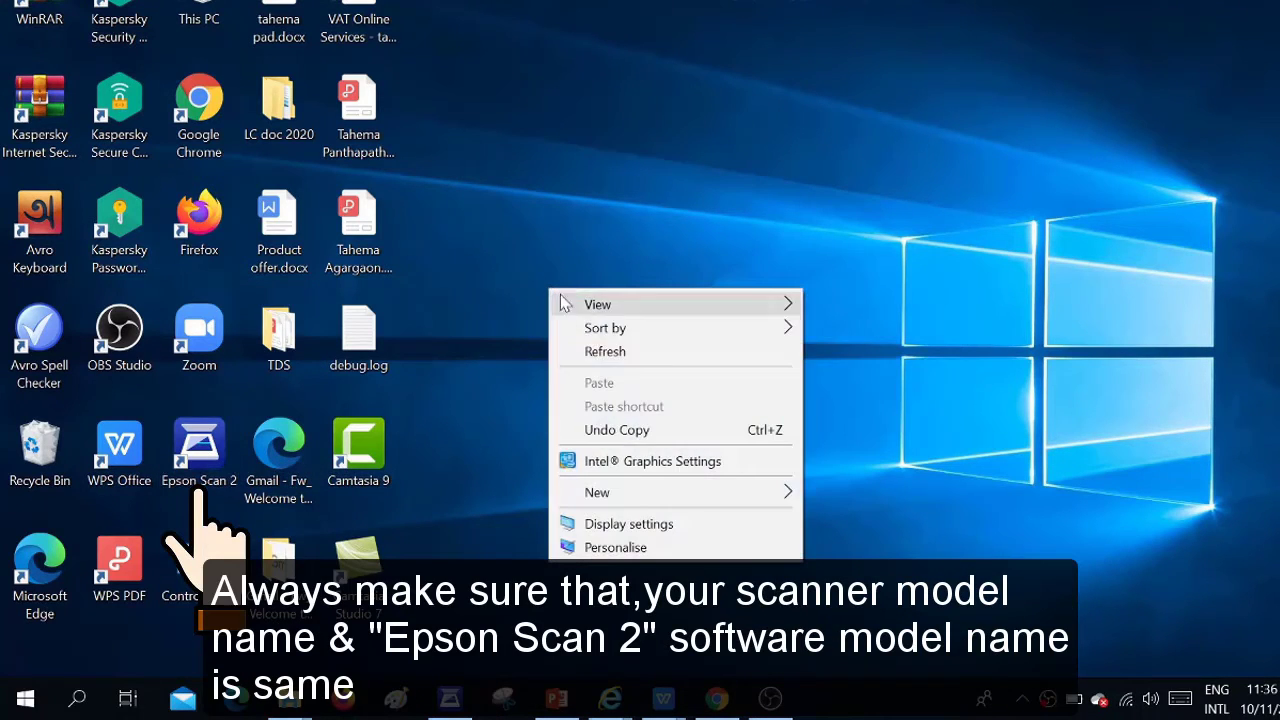
{"action": "left_click", "coordinate": [590, 347]}
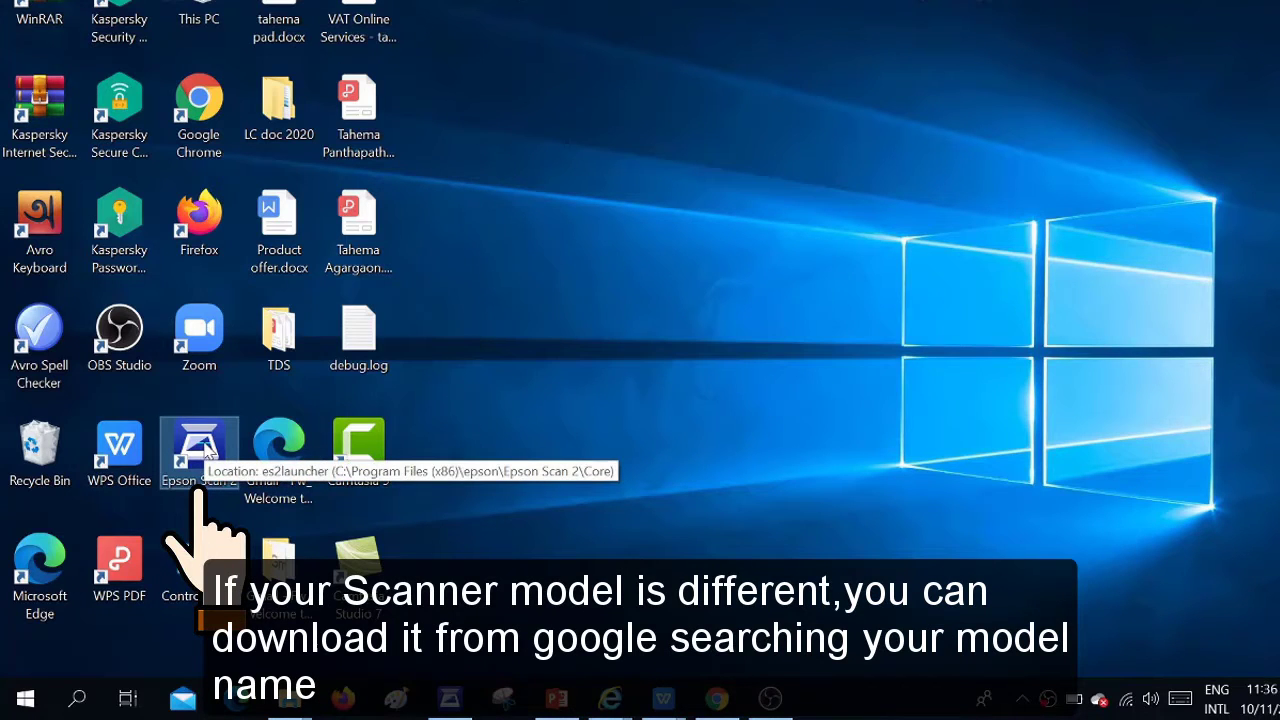
{"action": "left_click", "coordinate": [205, 450]}
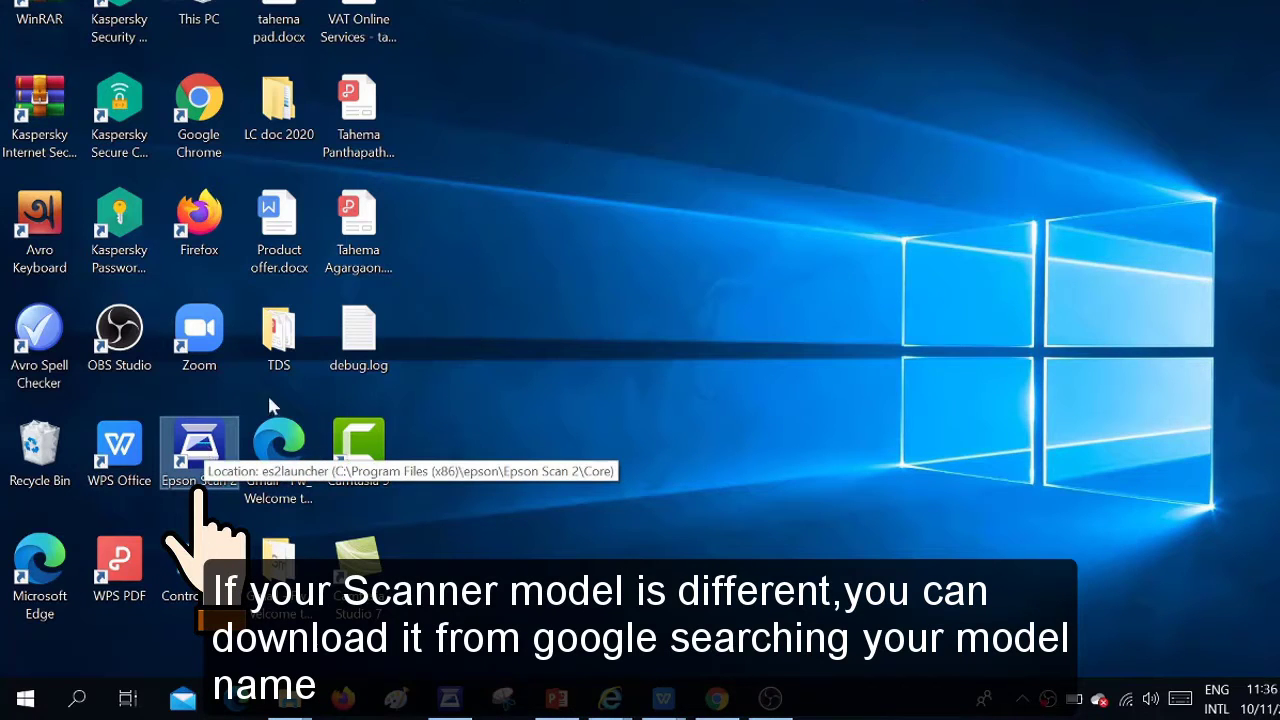
{"action": "right_click", "coordinate": [545, 290]}
{"action": "left_click", "coordinate": [597, 349]}
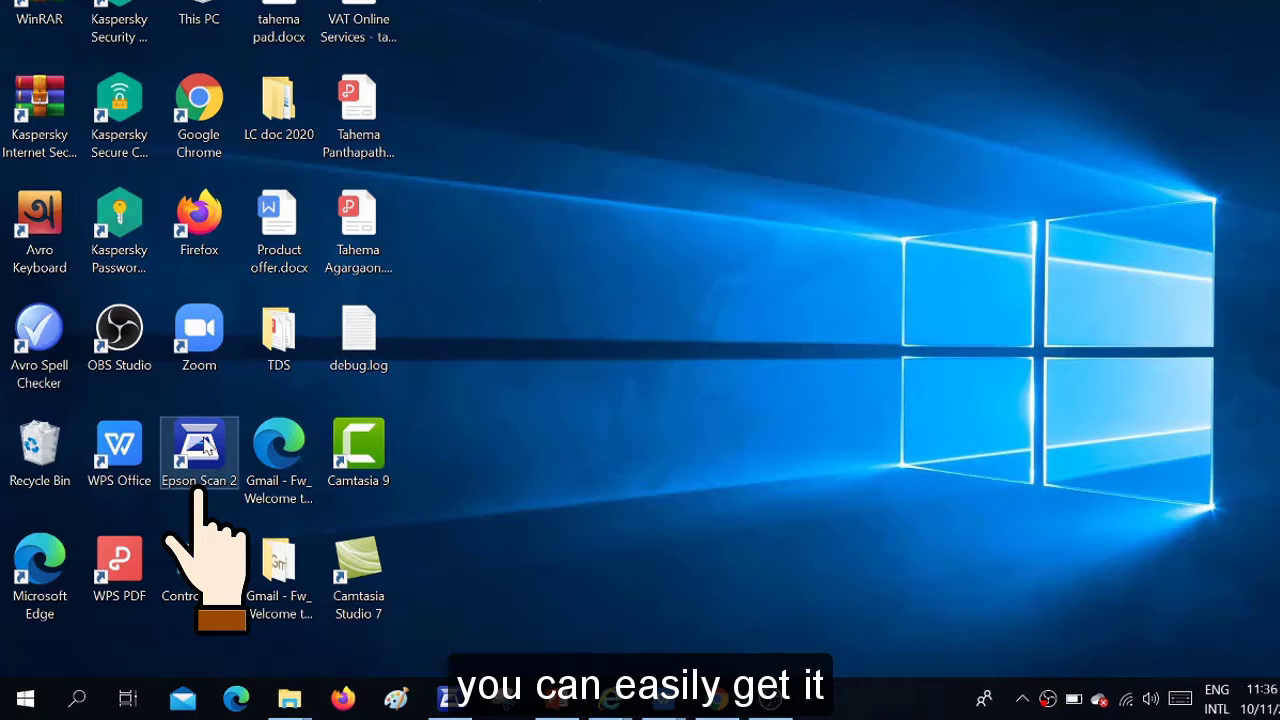
Open Epson Scan 2 from the desktop and shift its window slightly.
{"action": "double_click", "coordinate": [204, 446]}
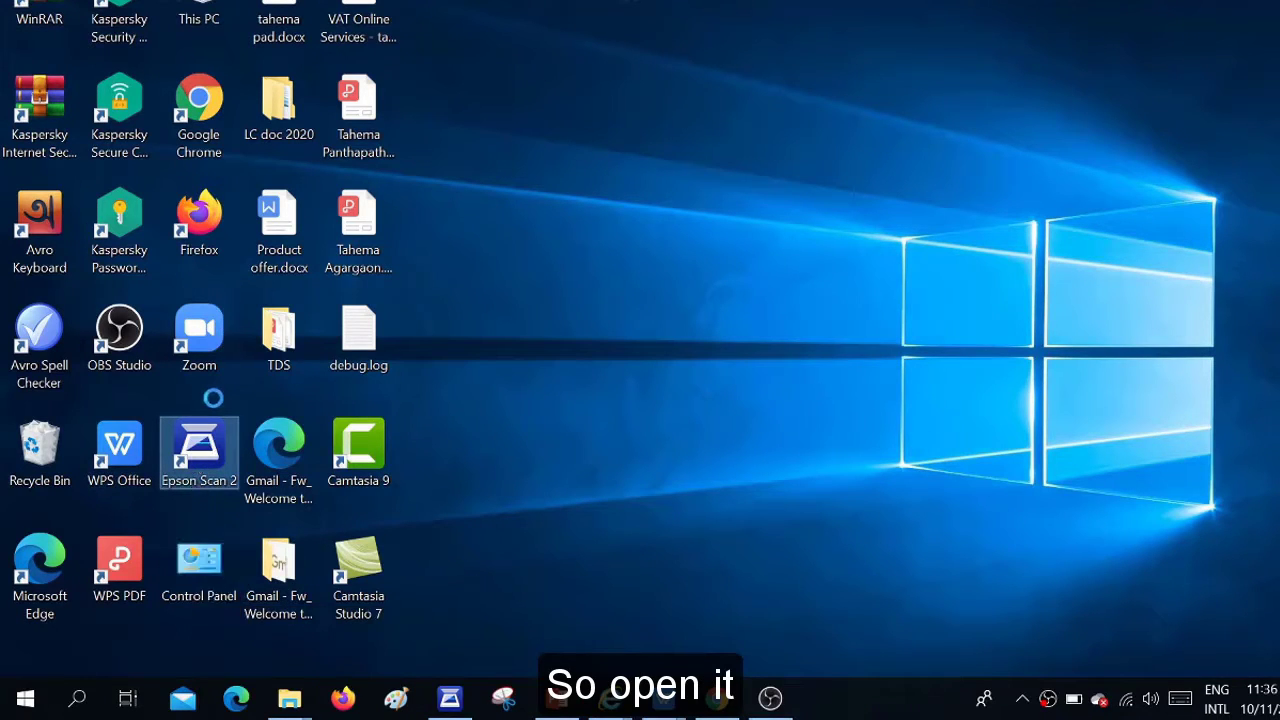
{"action": "right_click", "coordinate": [196, 455]}
{"action": "left_click", "coordinate": [270, 97]}
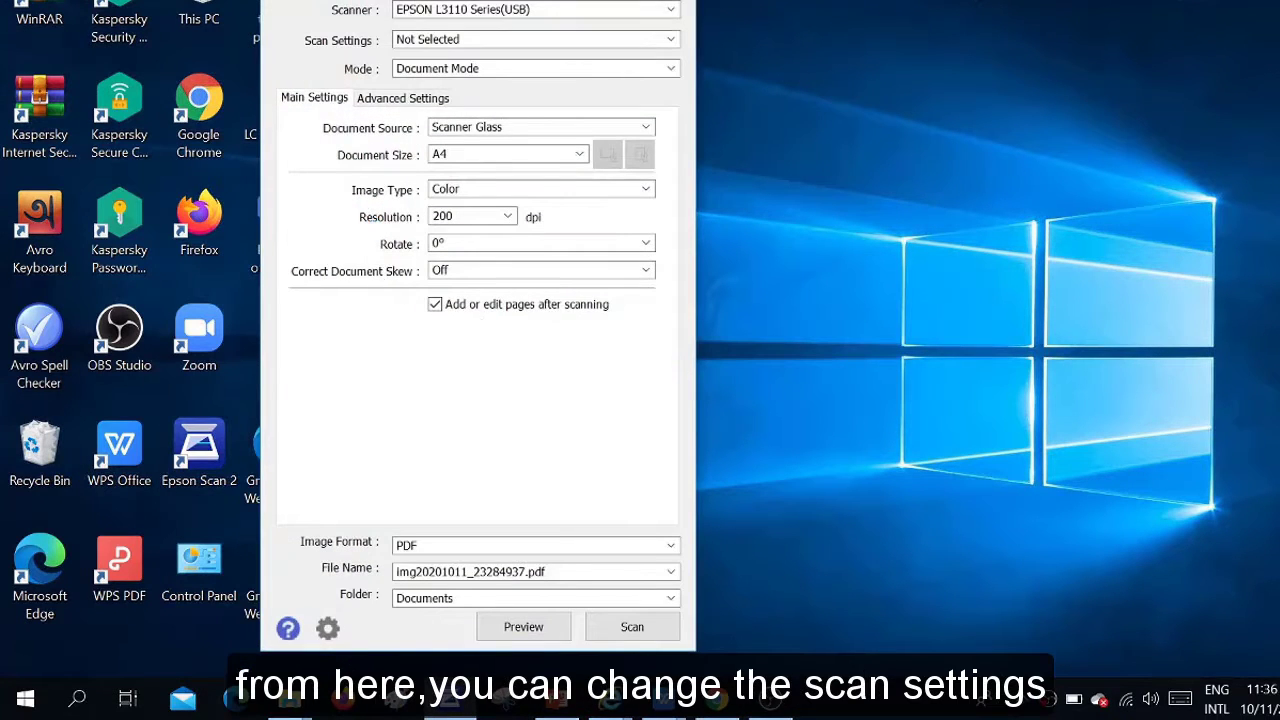
{"action": "left_click_drag", "start_coordinate": [493, 0], "coordinate": [509, 1]}
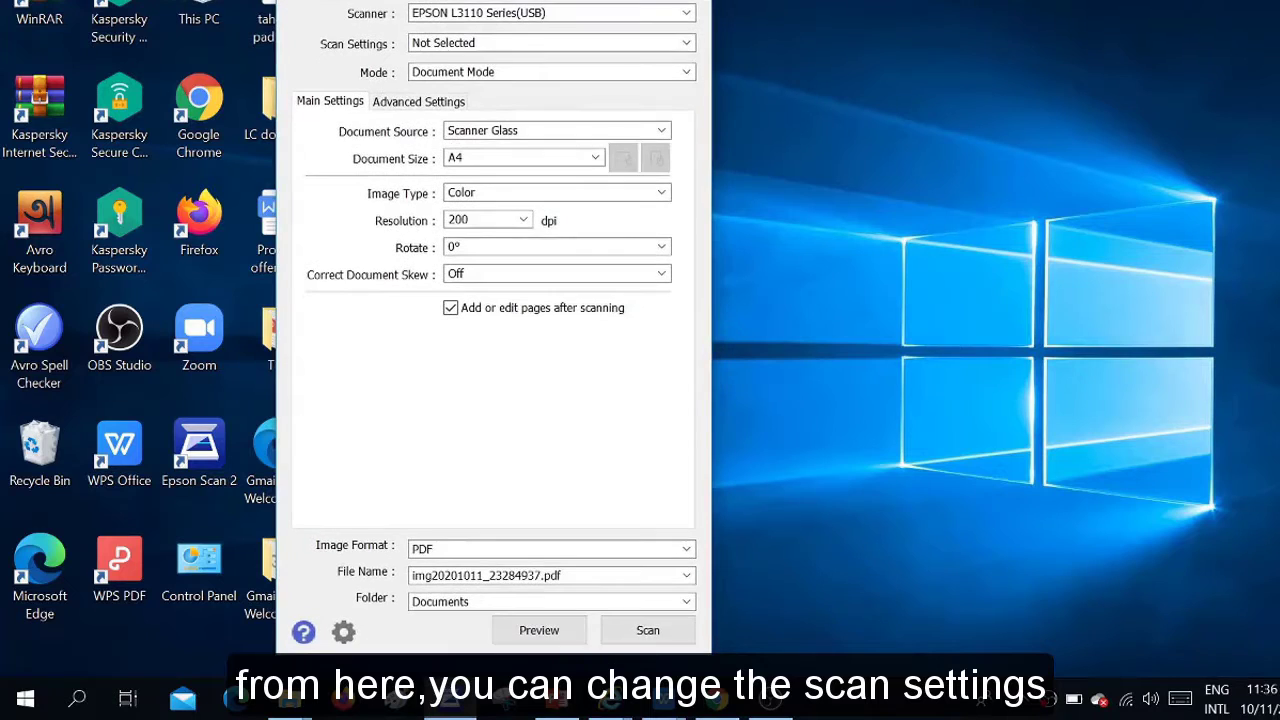
Apply the Default Setting scan settings and keep EPSON L3110 Series(USB) as the scanner.
{"action": "left_click", "coordinate": [479, 45]}
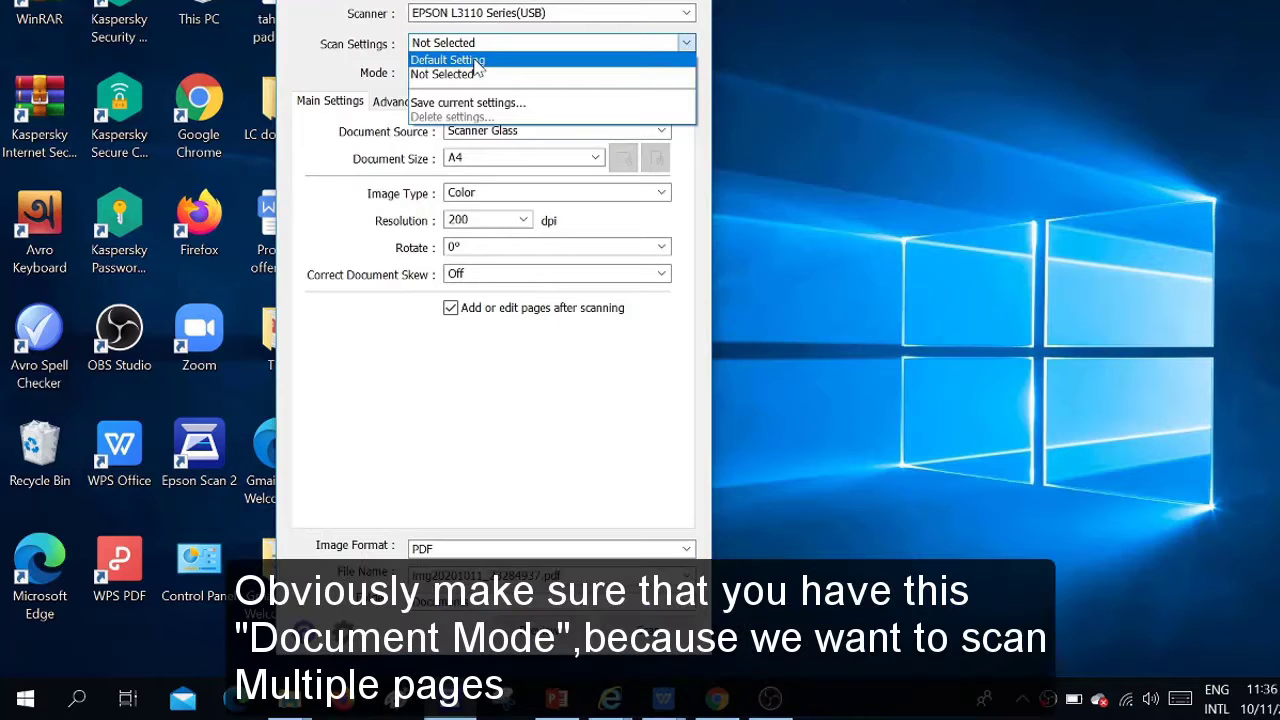
{"action": "left_click", "coordinate": [479, 61]}
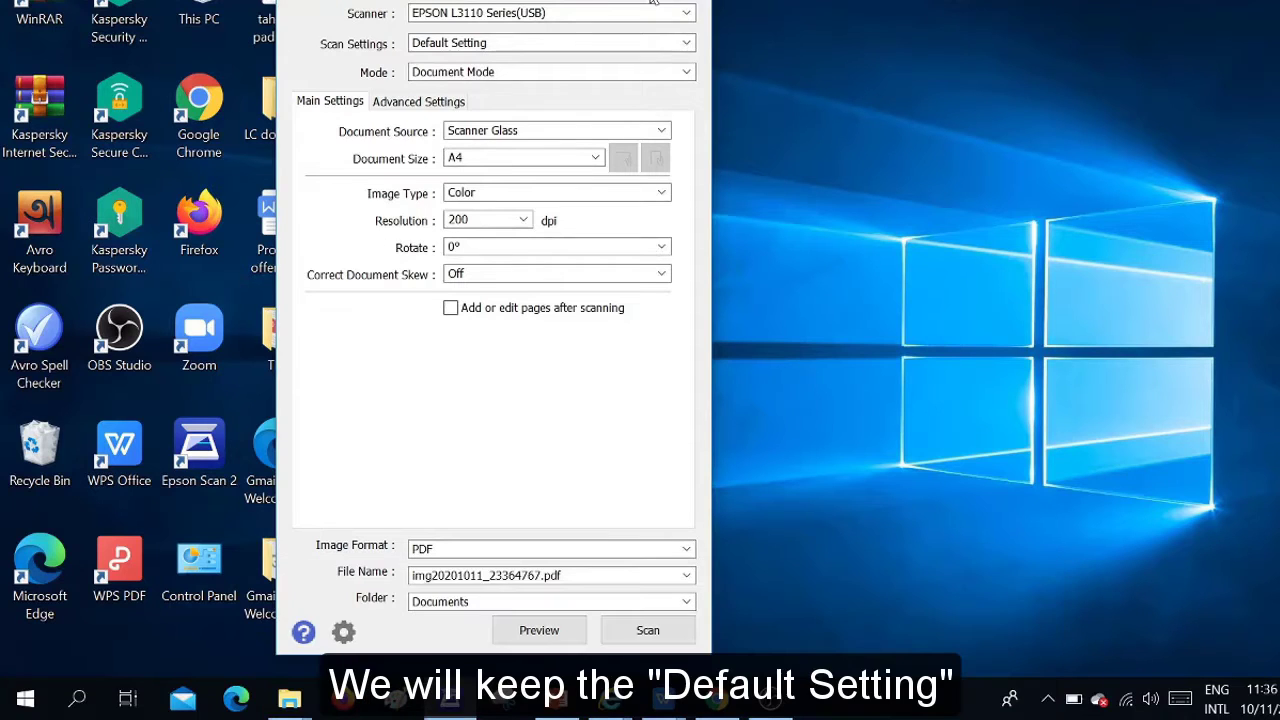
{"action": "left_click", "coordinate": [548, 14]}
{"action": "left_click", "coordinate": [545, 22]}
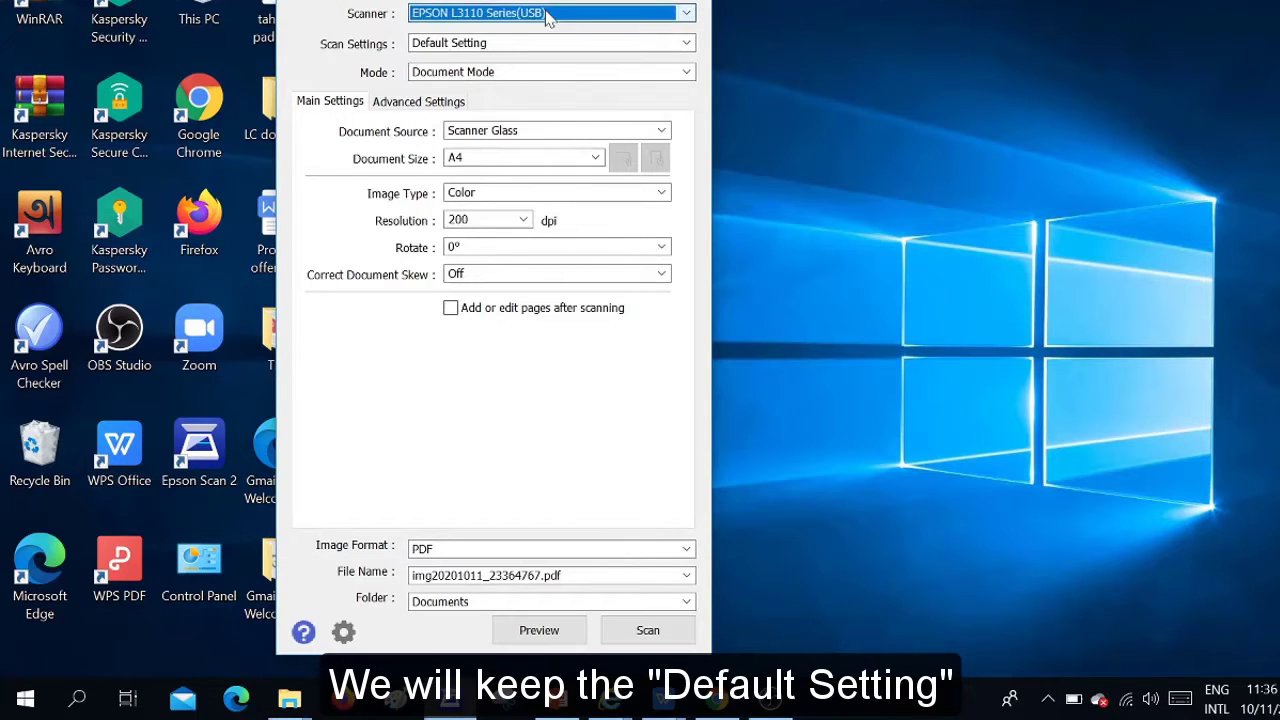
{"action": "left_click", "coordinate": [522, 45]}
{"action": "left_click", "coordinate": [528, 57]}
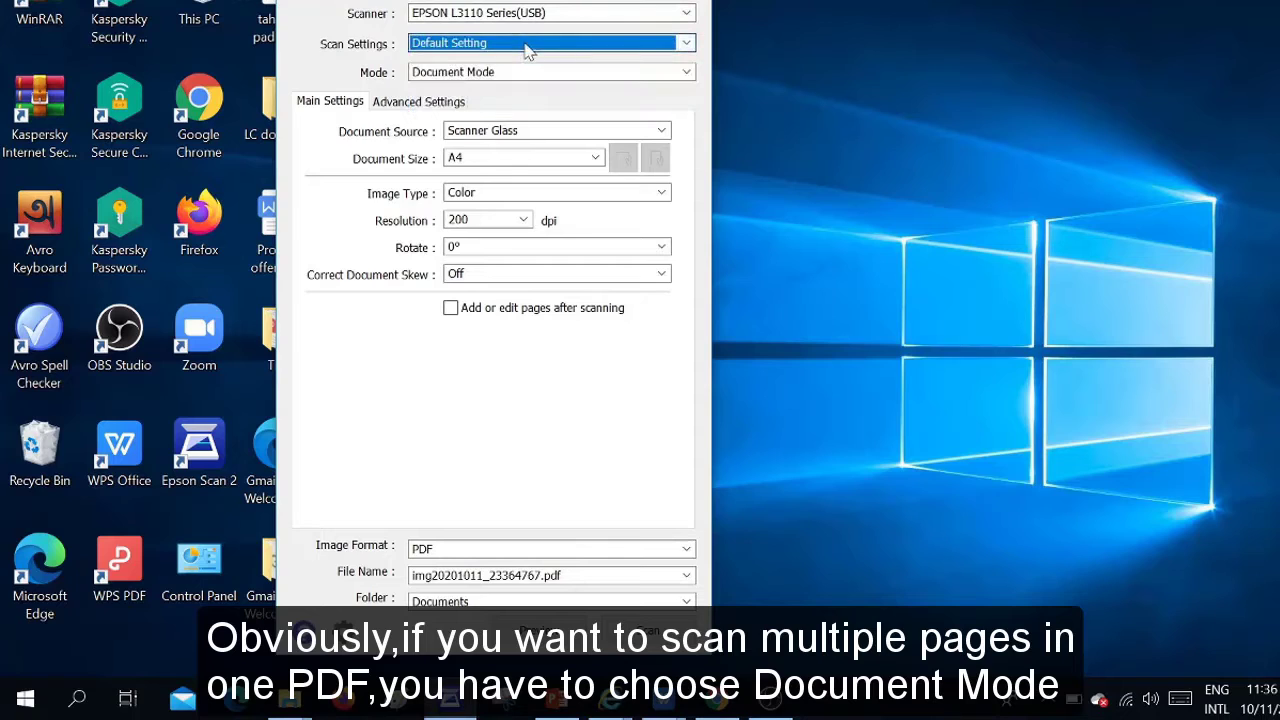
Choose Document Mode as the scanning mode.
{"action": "left_click", "coordinate": [512, 76]}
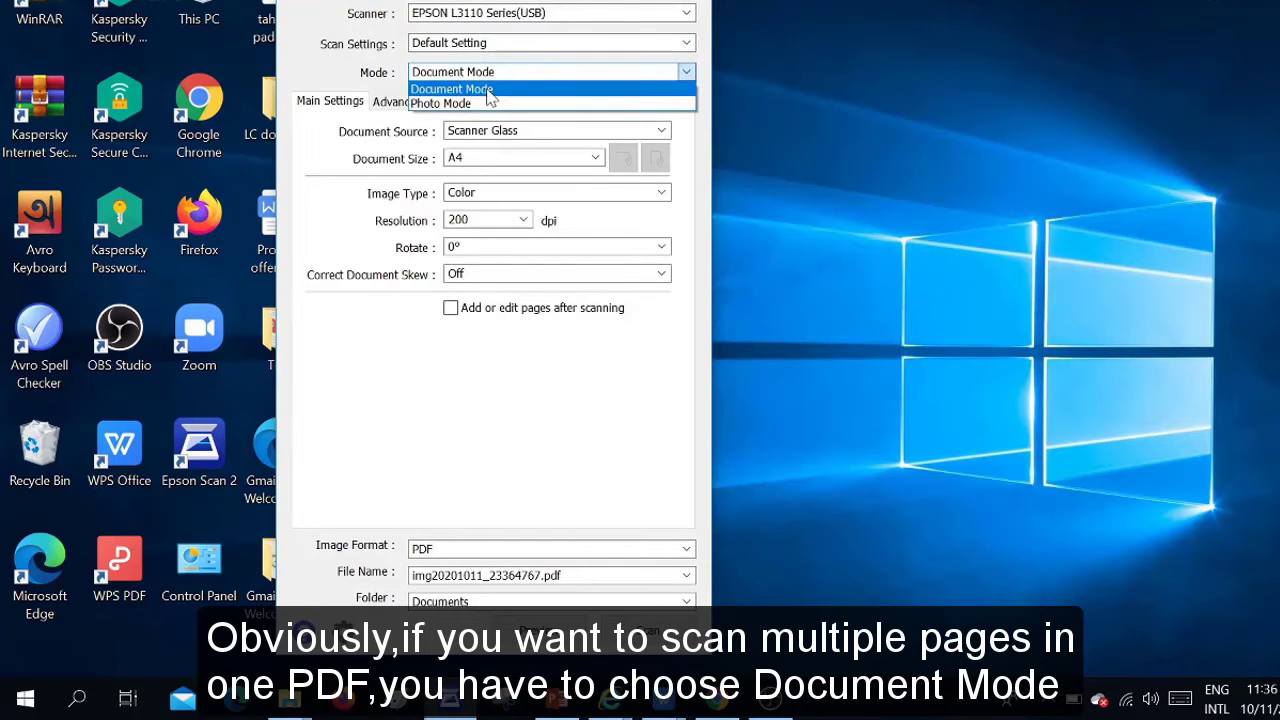
{"action": "left_click", "coordinate": [490, 90]}
{"action": "left_click", "coordinate": [513, 72]}
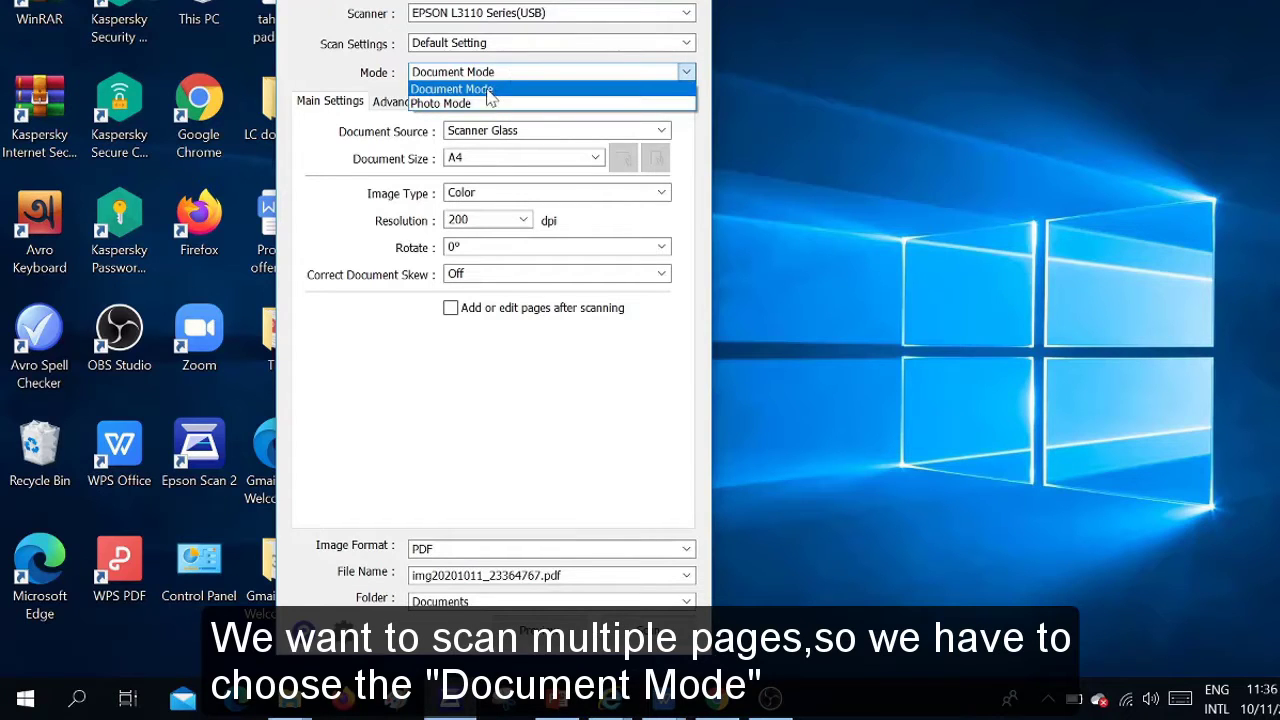
{"action": "left_click", "coordinate": [505, 88]}
Set the document size to A4 and the image type to Color.
{"action": "left_click", "coordinate": [595, 158]}
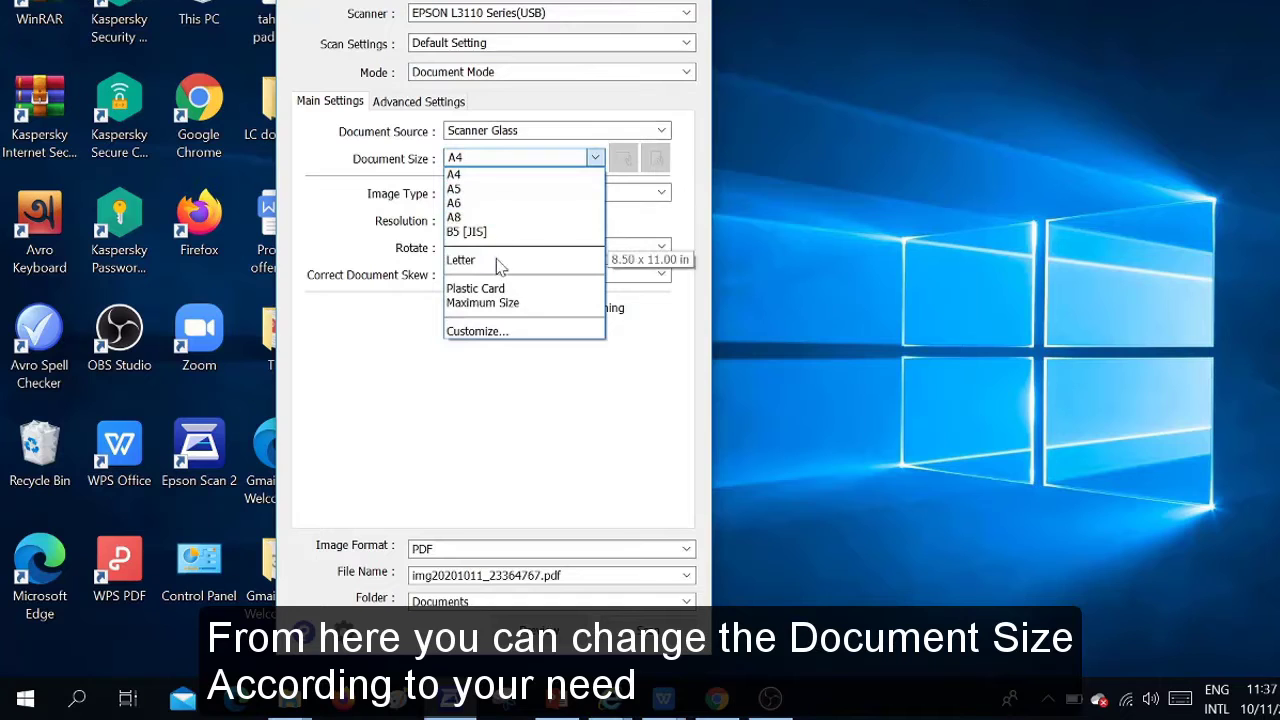
{"action": "left_click", "coordinate": [595, 165]}
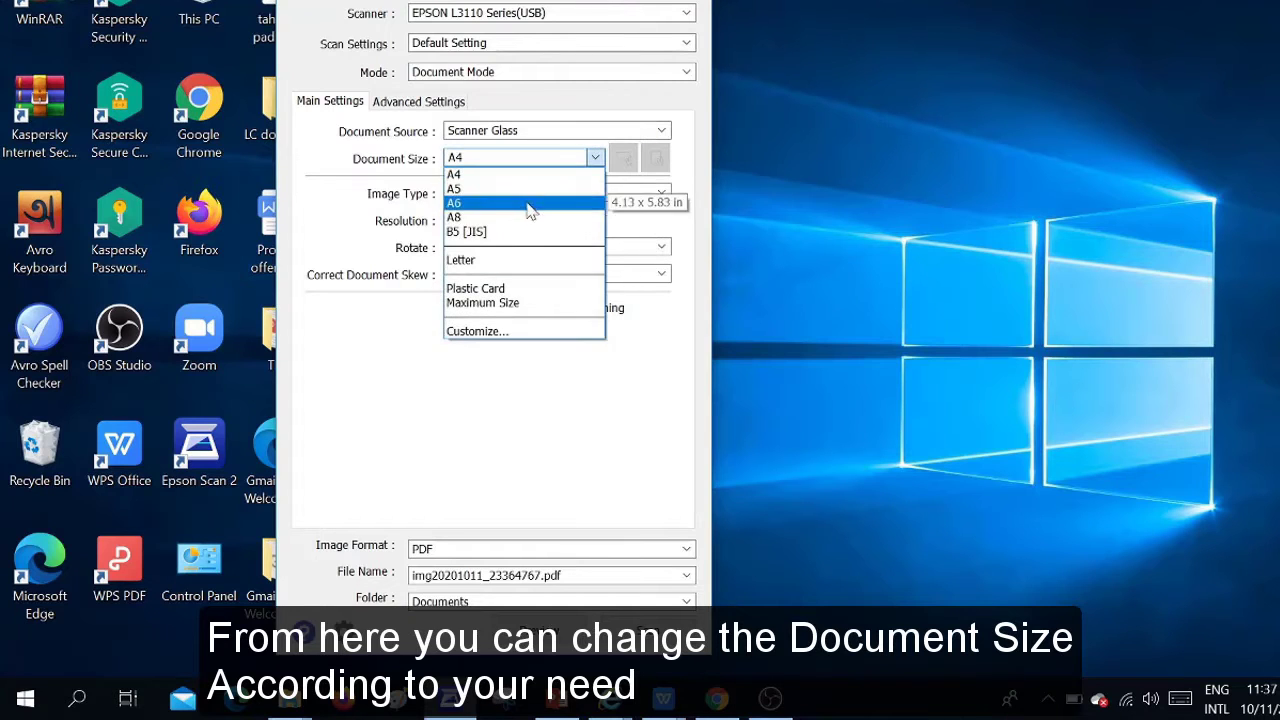
{"action": "left_click", "coordinate": [487, 175]}
{"action": "left_click", "coordinate": [605, 192]}
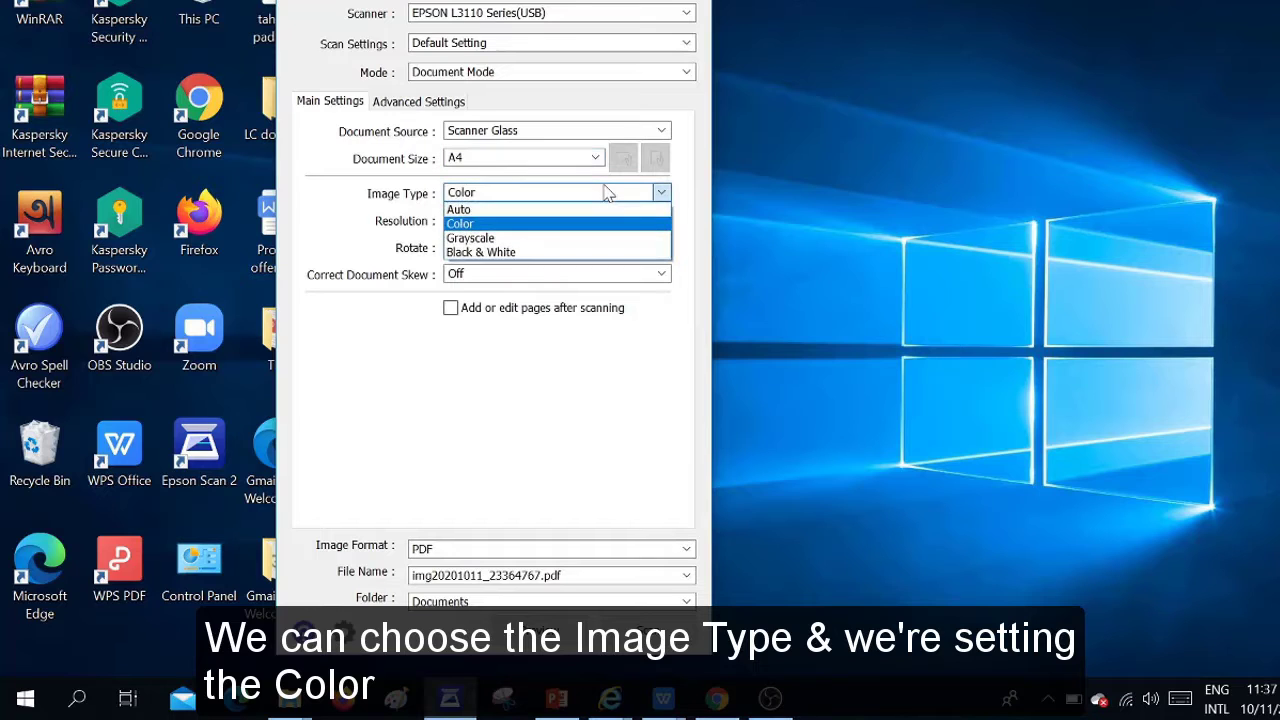
{"action": "left_click", "coordinate": [488, 224]}
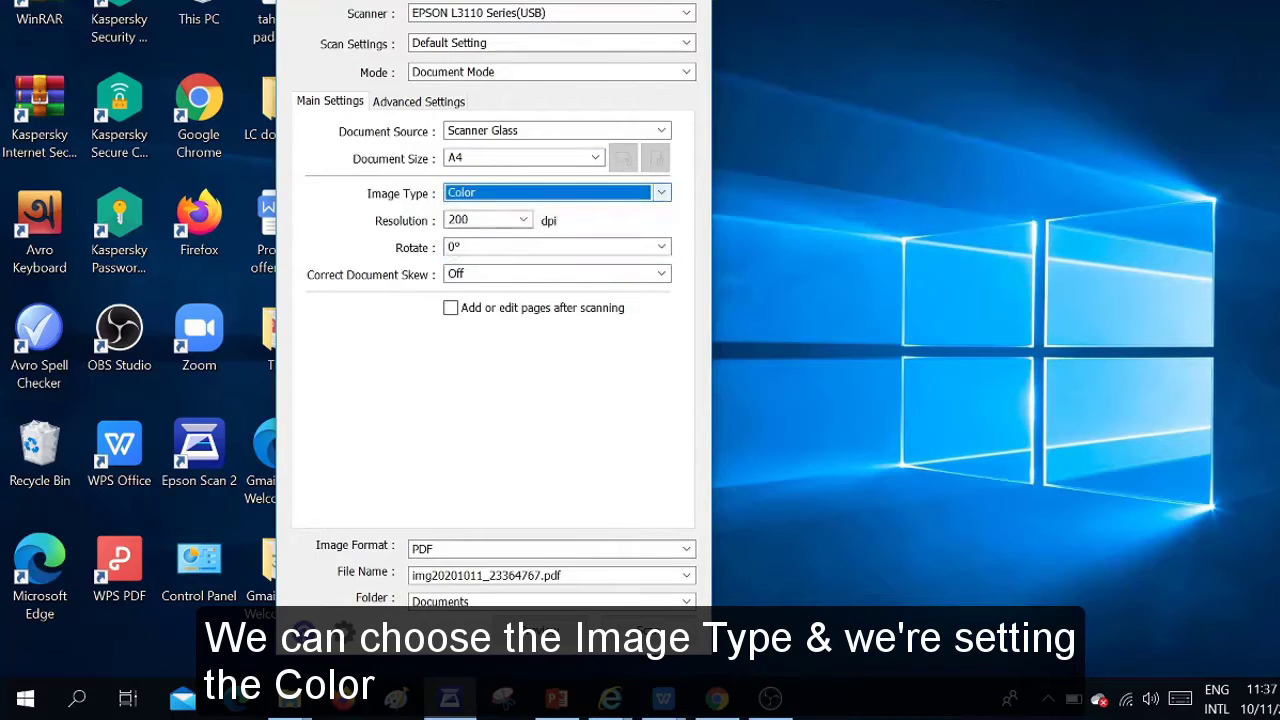
Keep the scan resolution at 200 dpi and the rotation at 0°.
{"action": "left_click", "coordinate": [523, 221]}
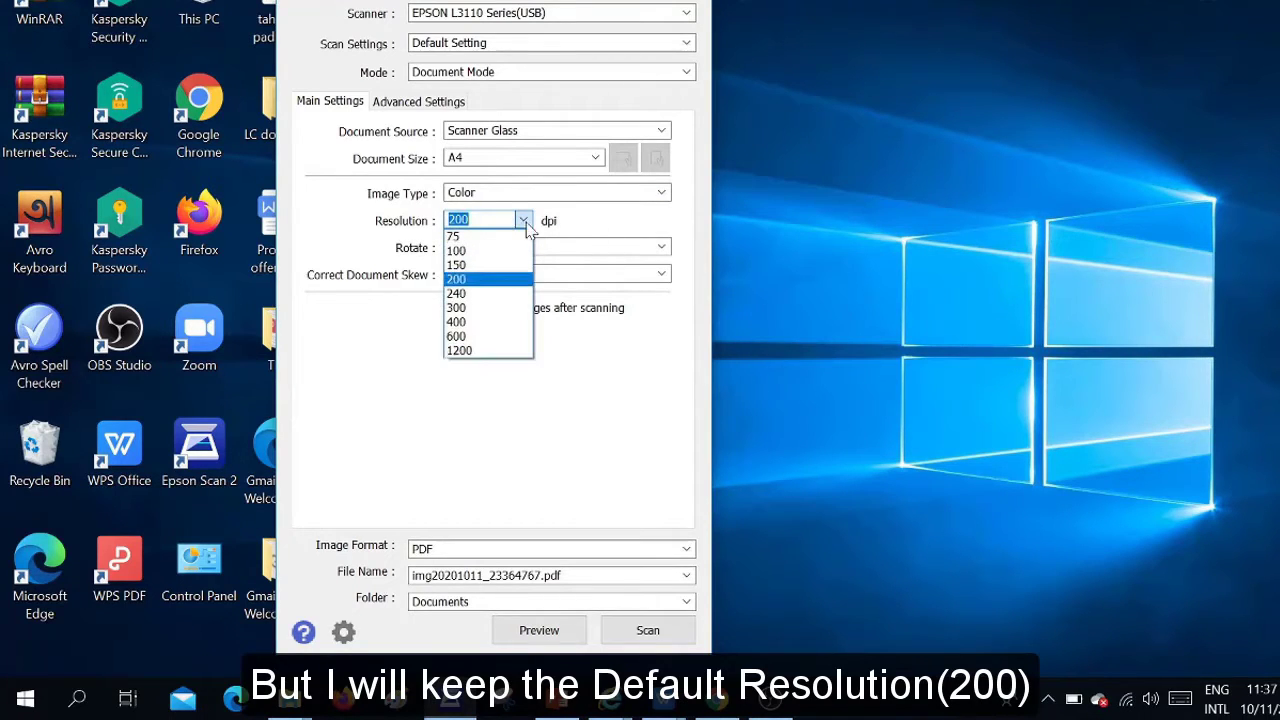
{"action": "left_click", "coordinate": [628, 217]}
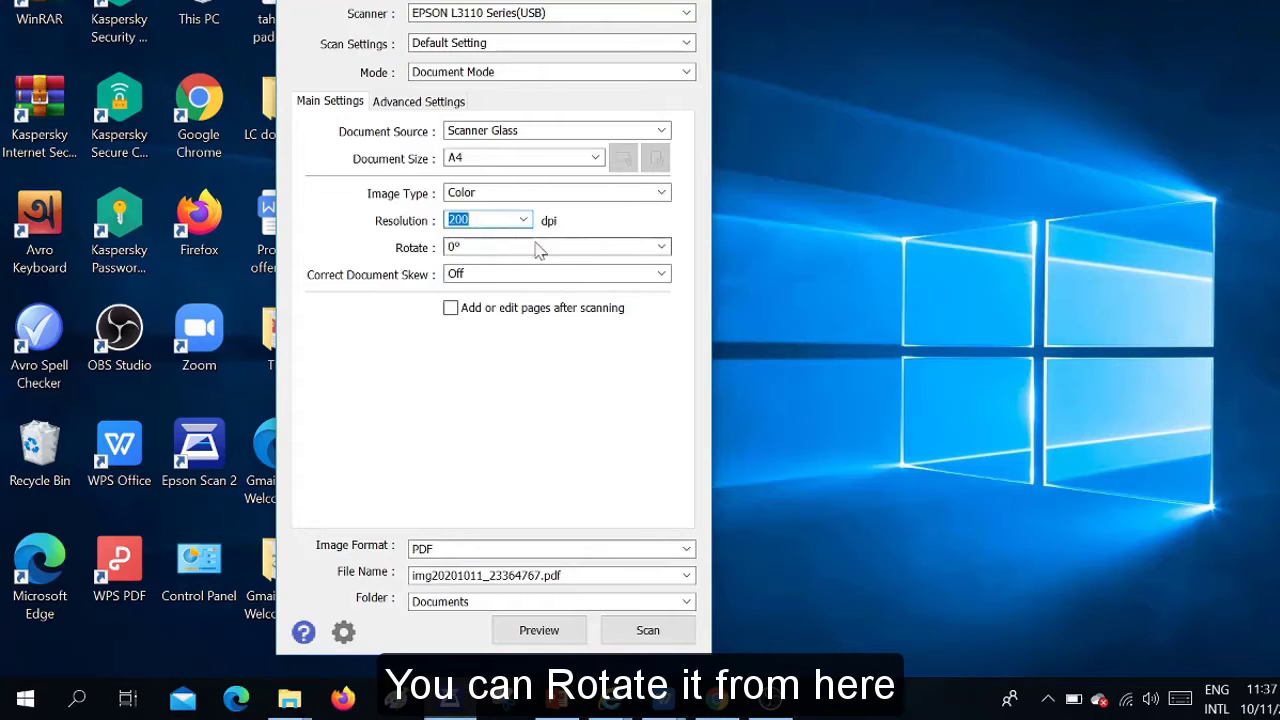
{"action": "left_click", "coordinate": [583, 255]}
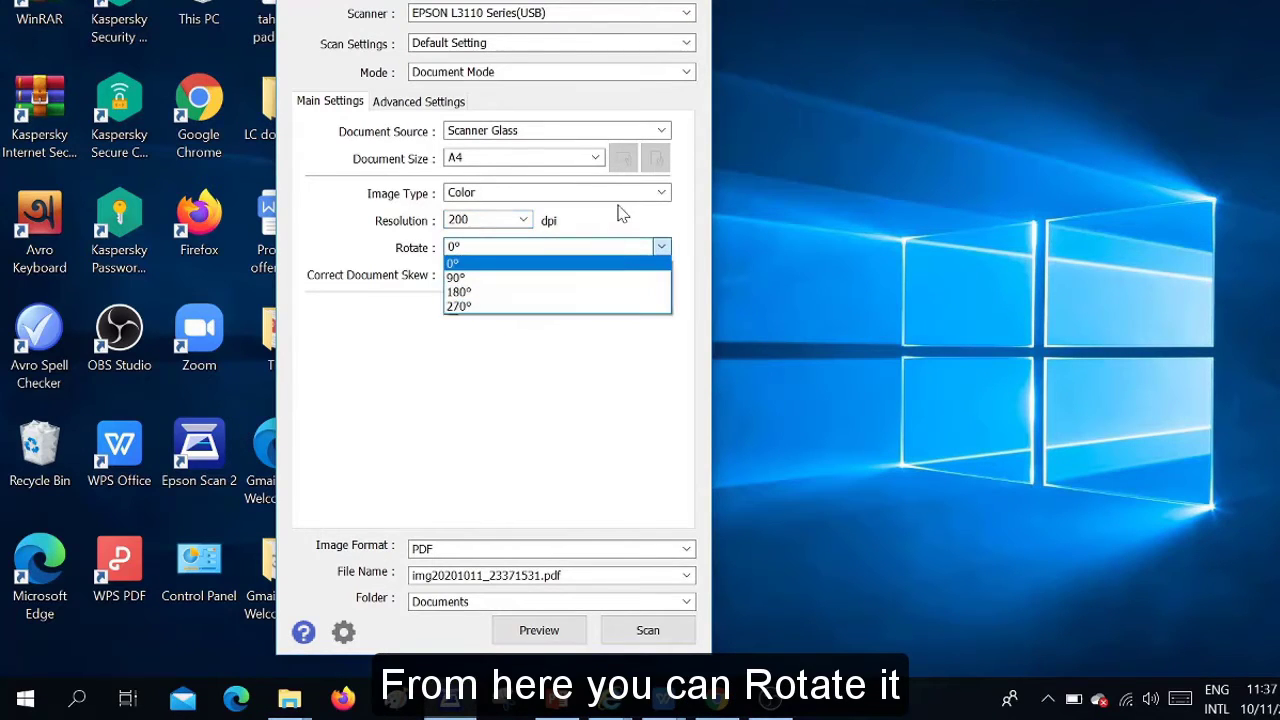
{"action": "left_click", "coordinate": [588, 262]}
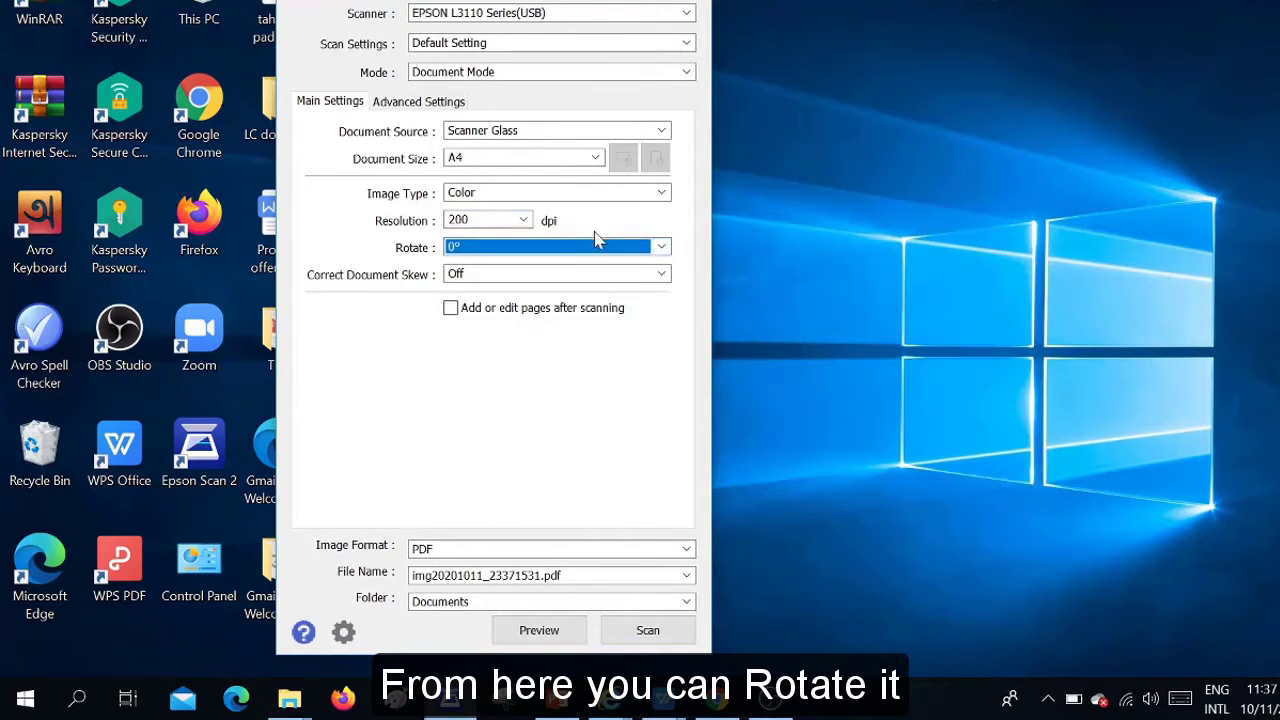
Leave document skew correction Off and enable adding or editing pages after scanning.
{"action": "left_click", "coordinate": [663, 274]}
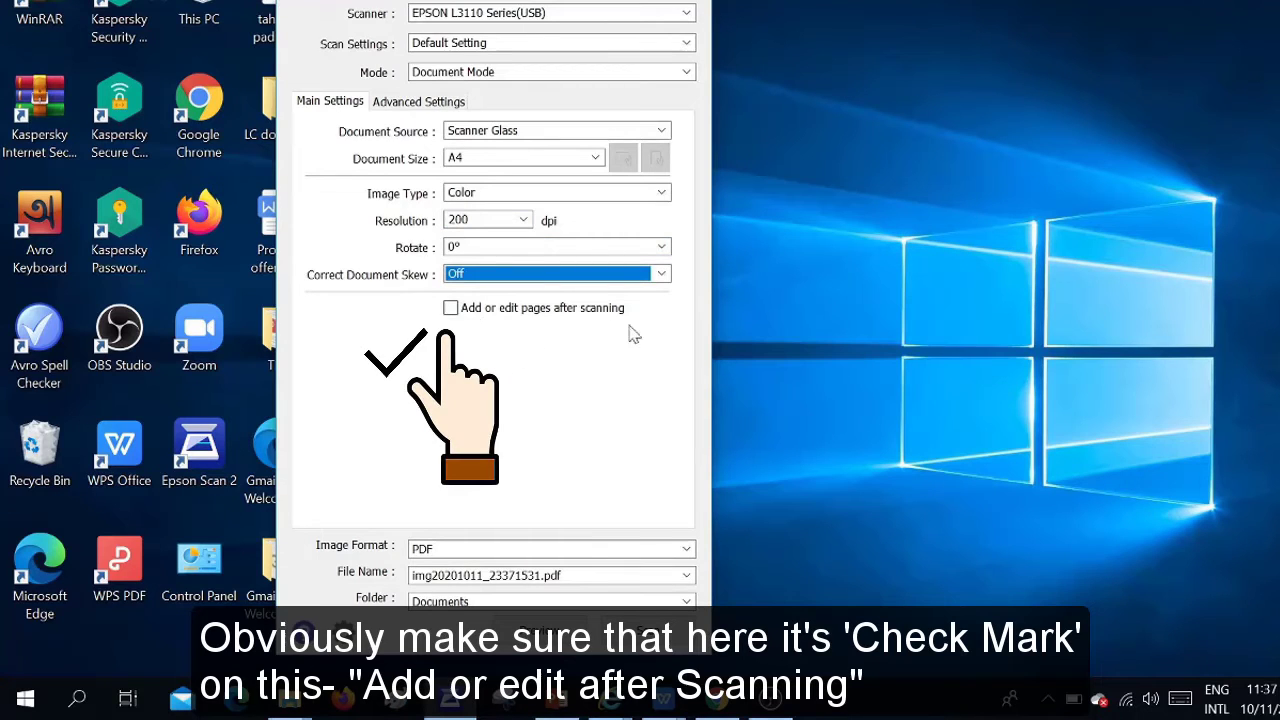
{"action": "left_click", "coordinate": [456, 312]}
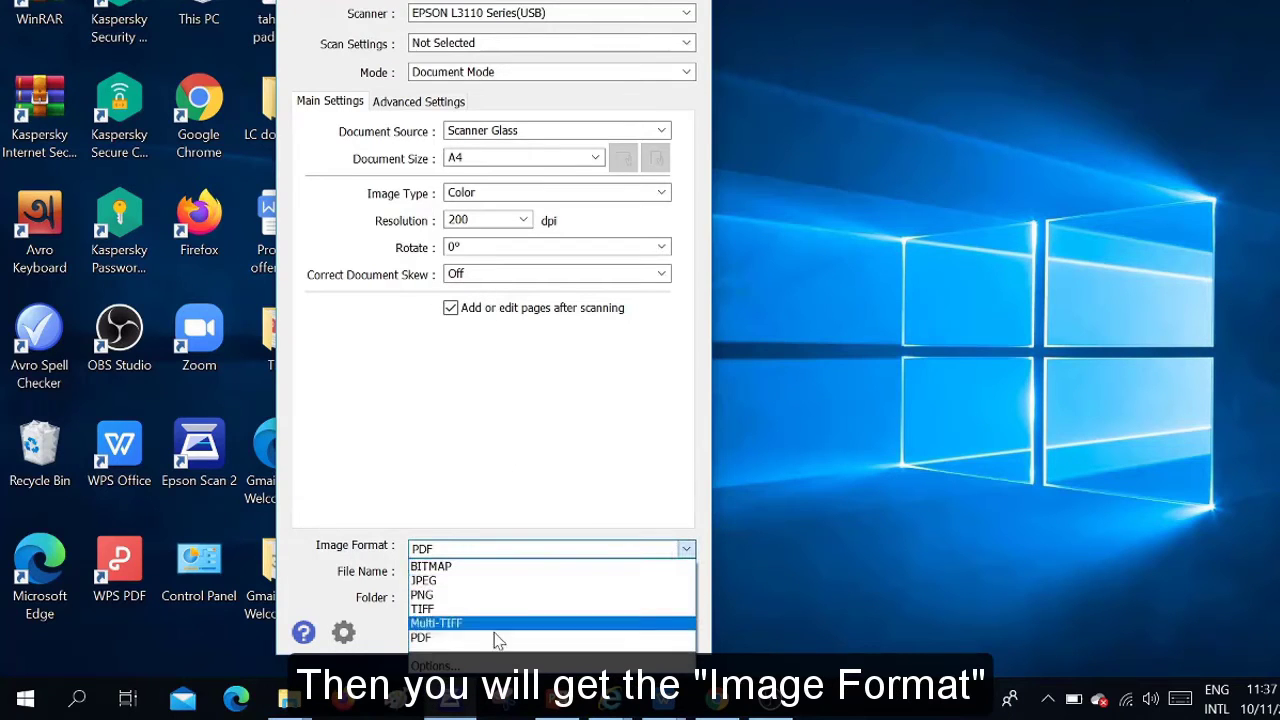
Try PNG as the scan's image format and return to PDF.
{"action": "left_click", "coordinate": [446, 597]}
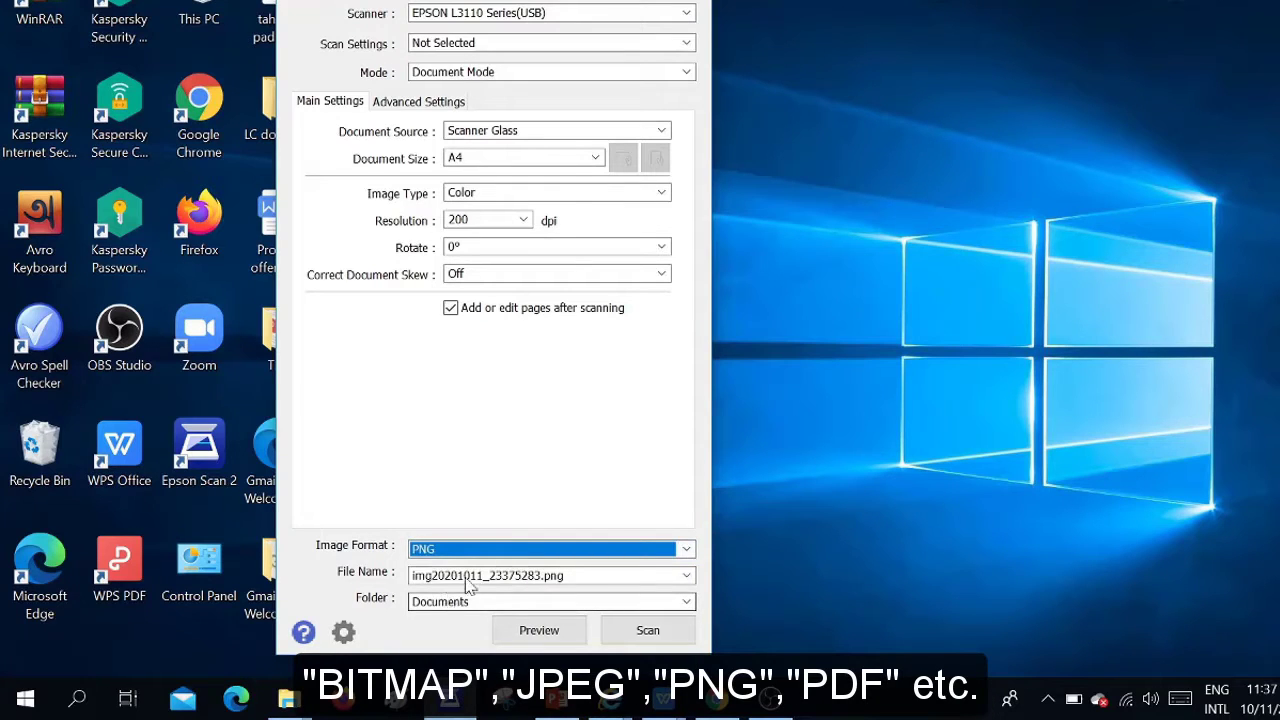
{"action": "left_click", "coordinate": [685, 551]}
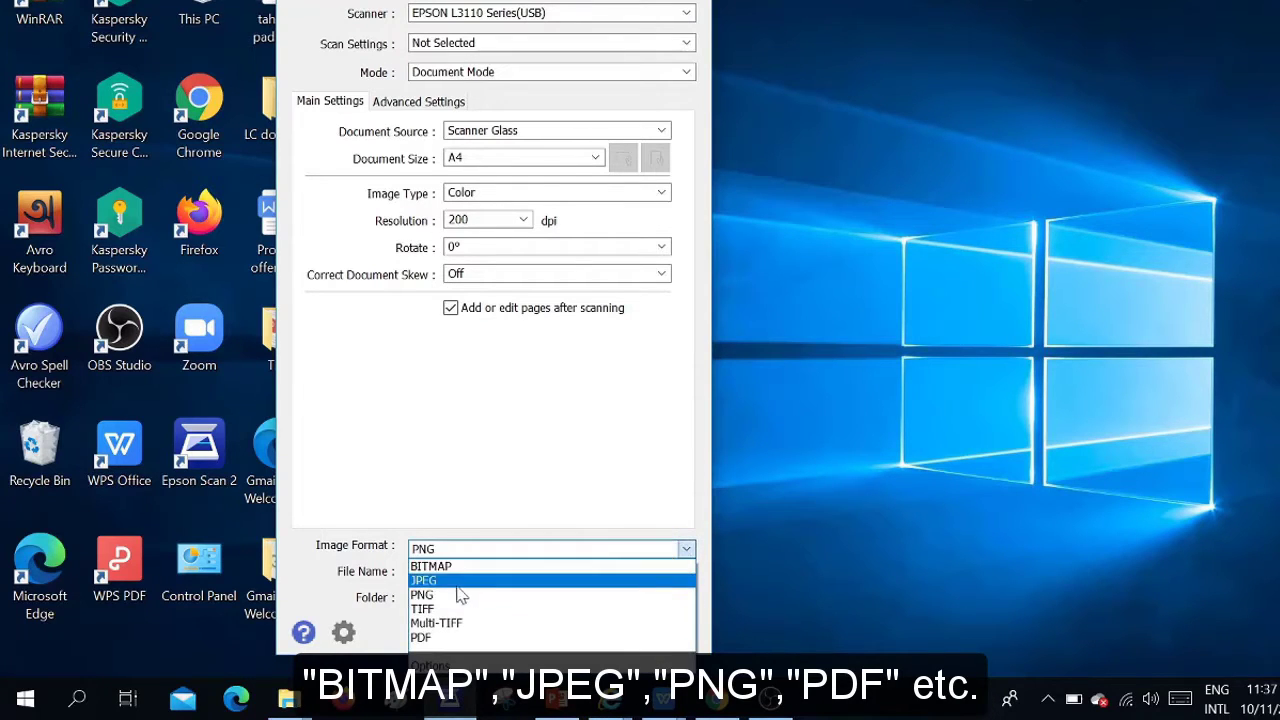
{"action": "left_click", "coordinate": [440, 637]}
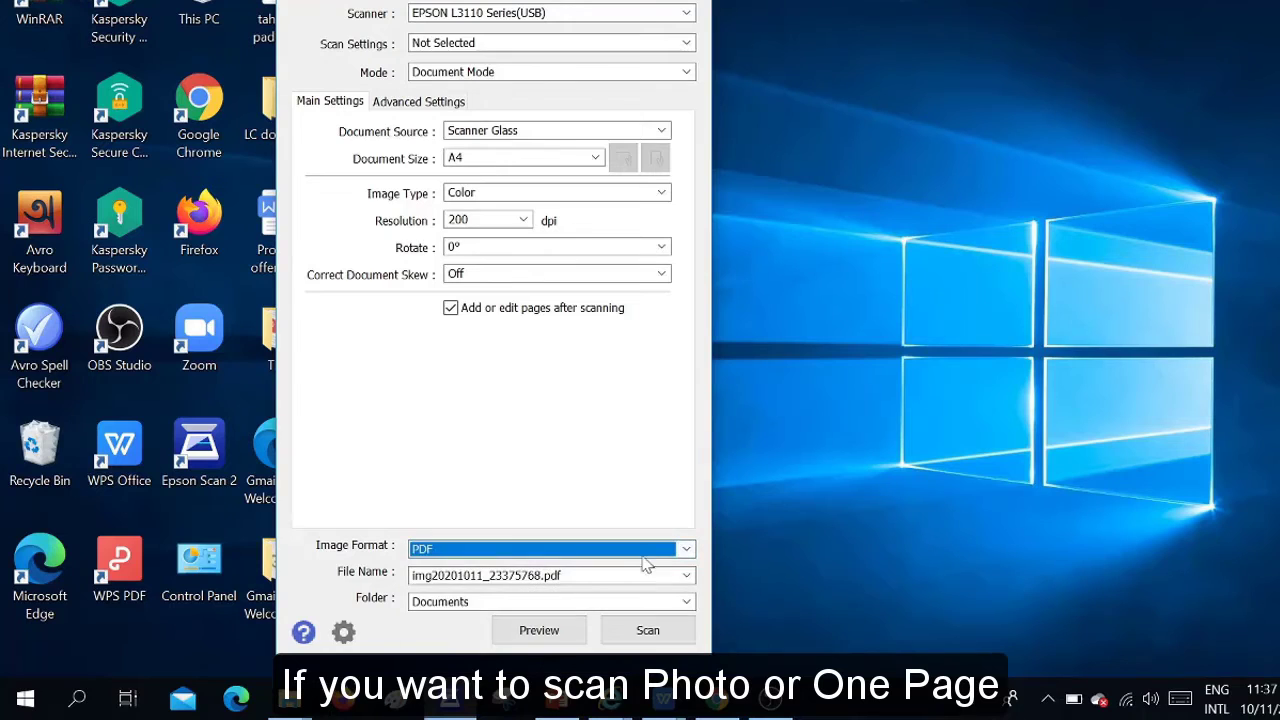
{"action": "left_click", "coordinate": [688, 558]}
{"action": "left_click", "coordinate": [520, 334]}
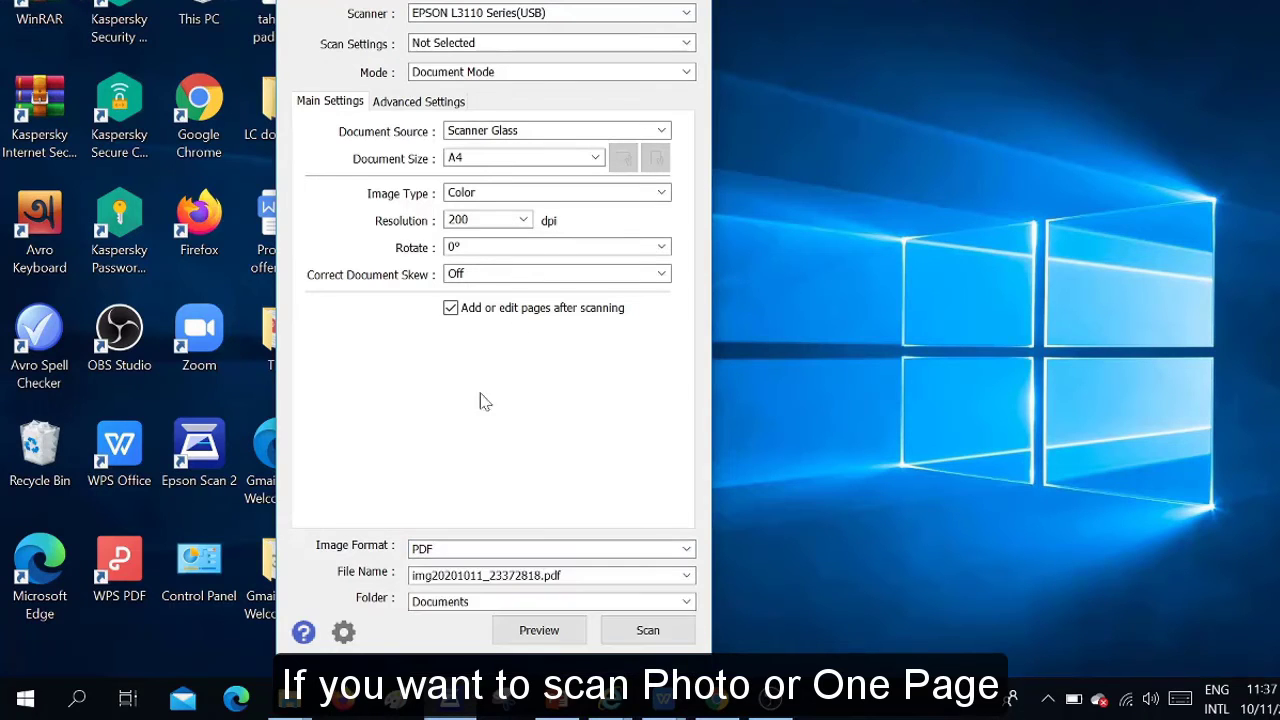
{"action": "left_click", "coordinate": [675, 556]}
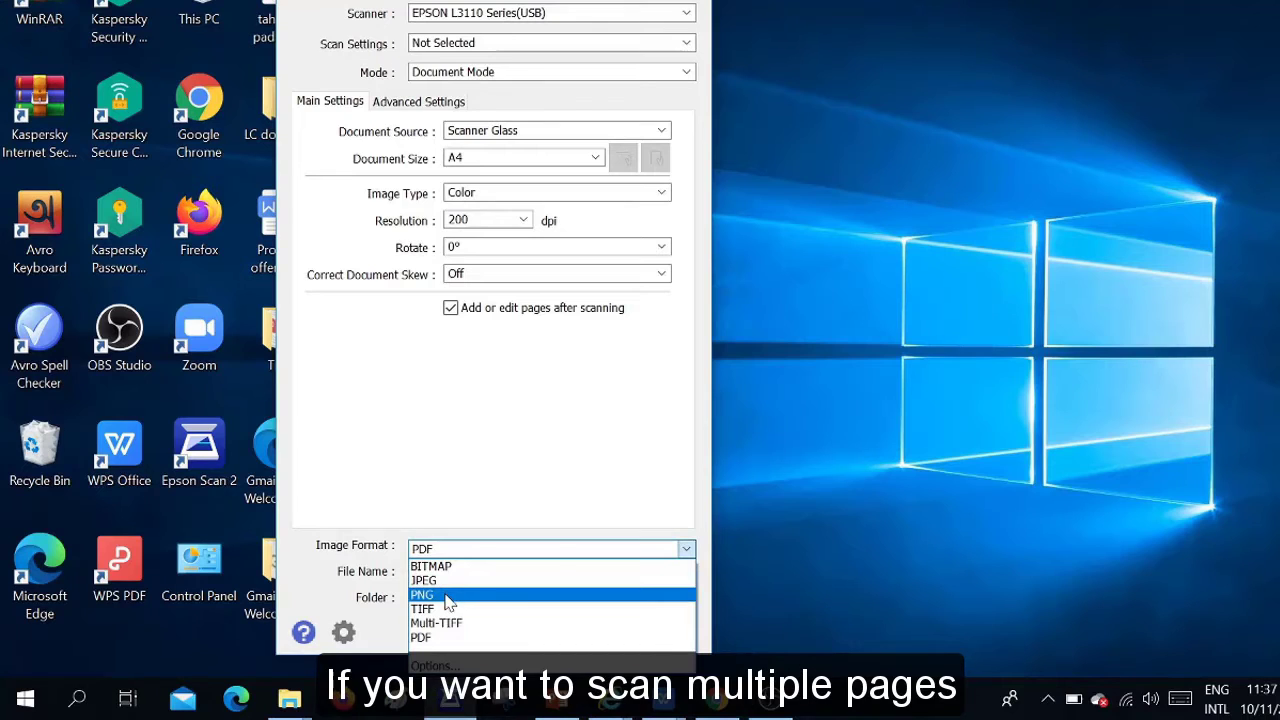
{"action": "left_click", "coordinate": [448, 597]}
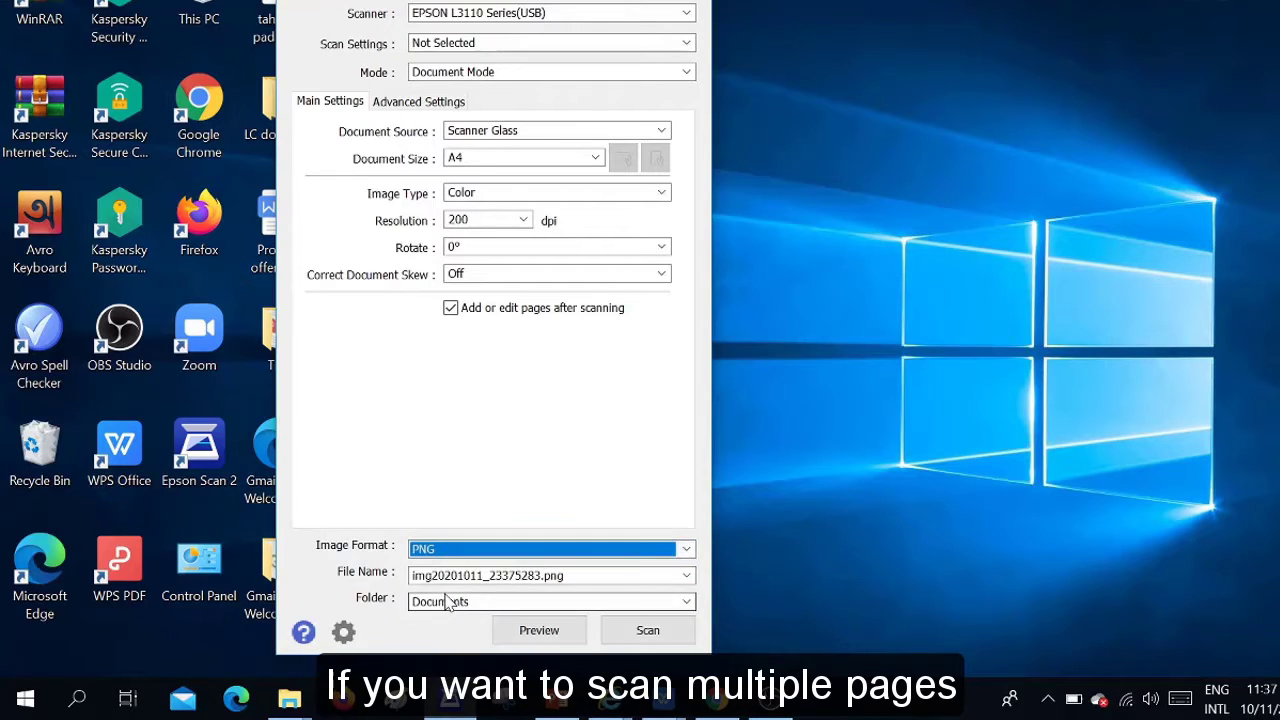
{"action": "left_click", "coordinate": [684, 551]}
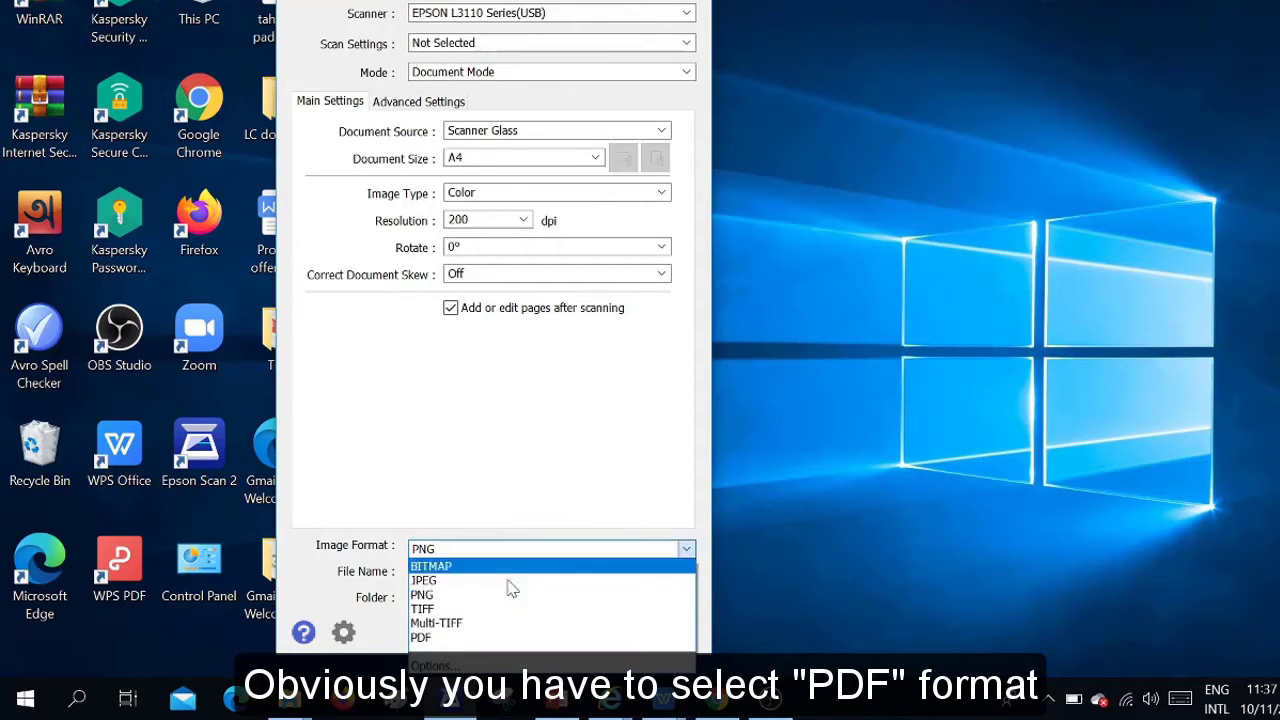
{"action": "left_click", "coordinate": [436, 638]}
{"action": "left_click", "coordinate": [665, 549]}
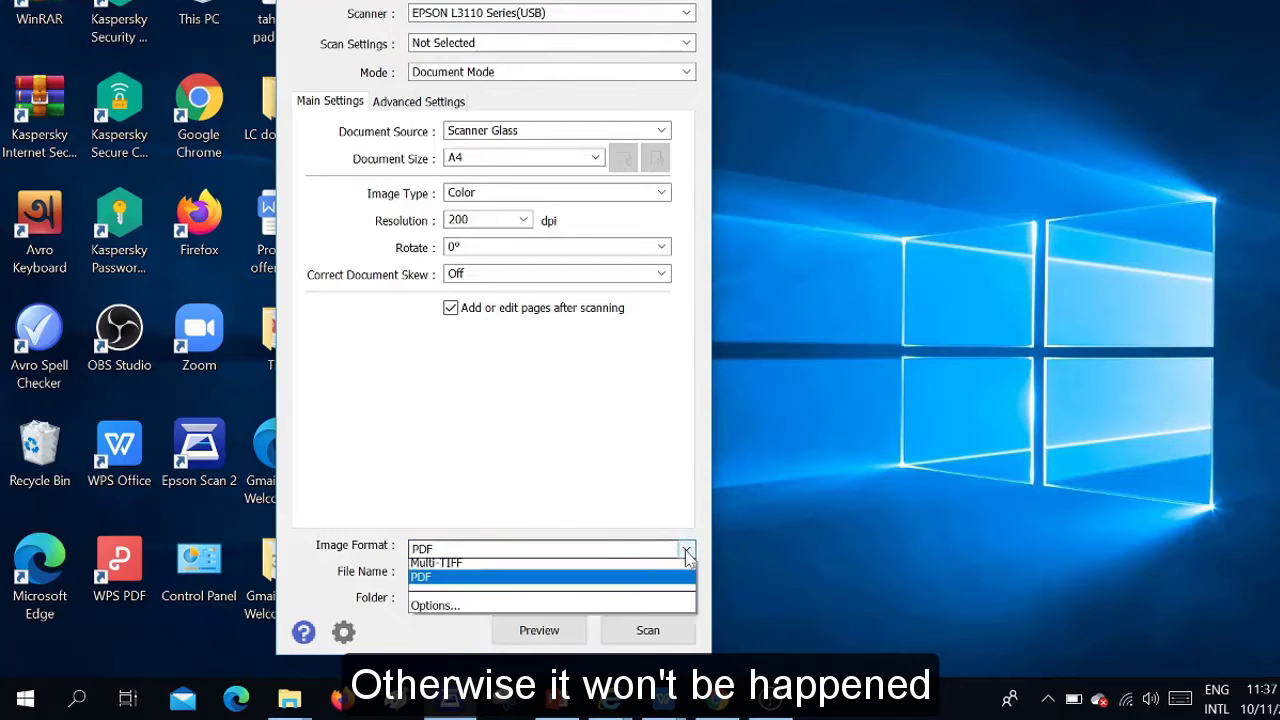
{"action": "left_click", "coordinate": [560, 572]}
Alternate the image format between PNG and PDF, finishing with PNG selected.
{"action": "left_click", "coordinate": [670, 552]}
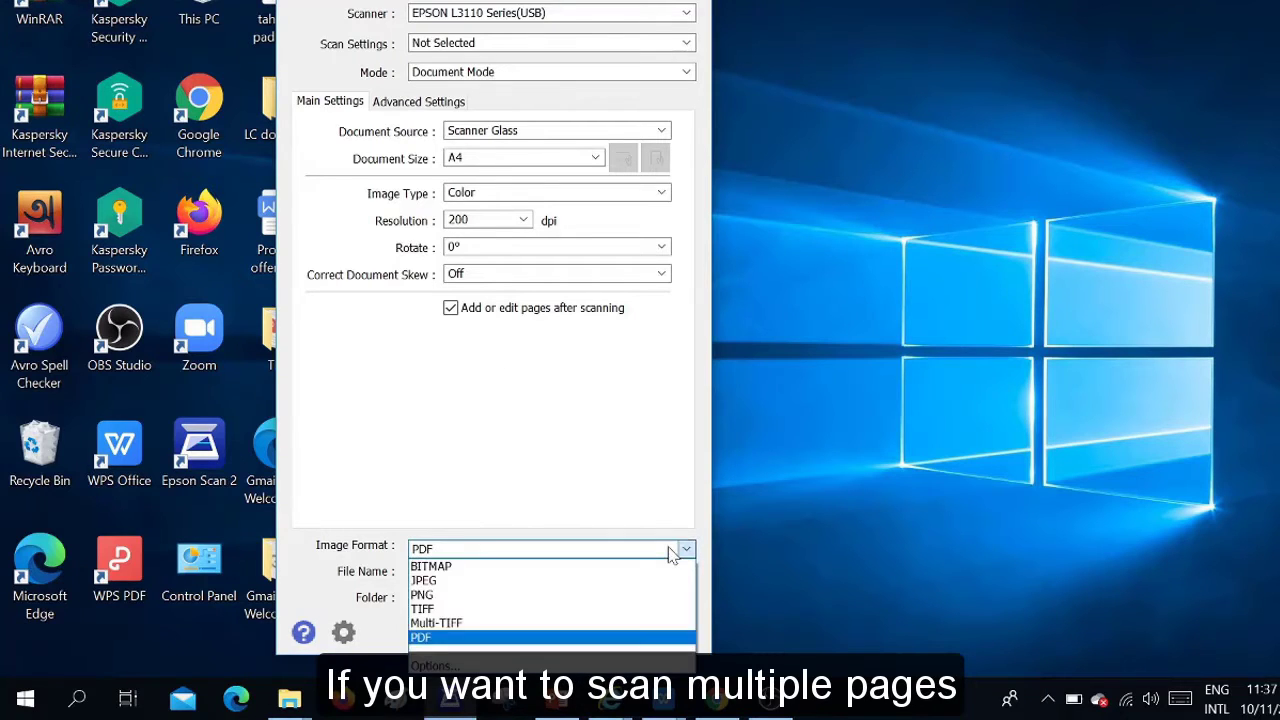
{"action": "left_click", "coordinate": [447, 601]}
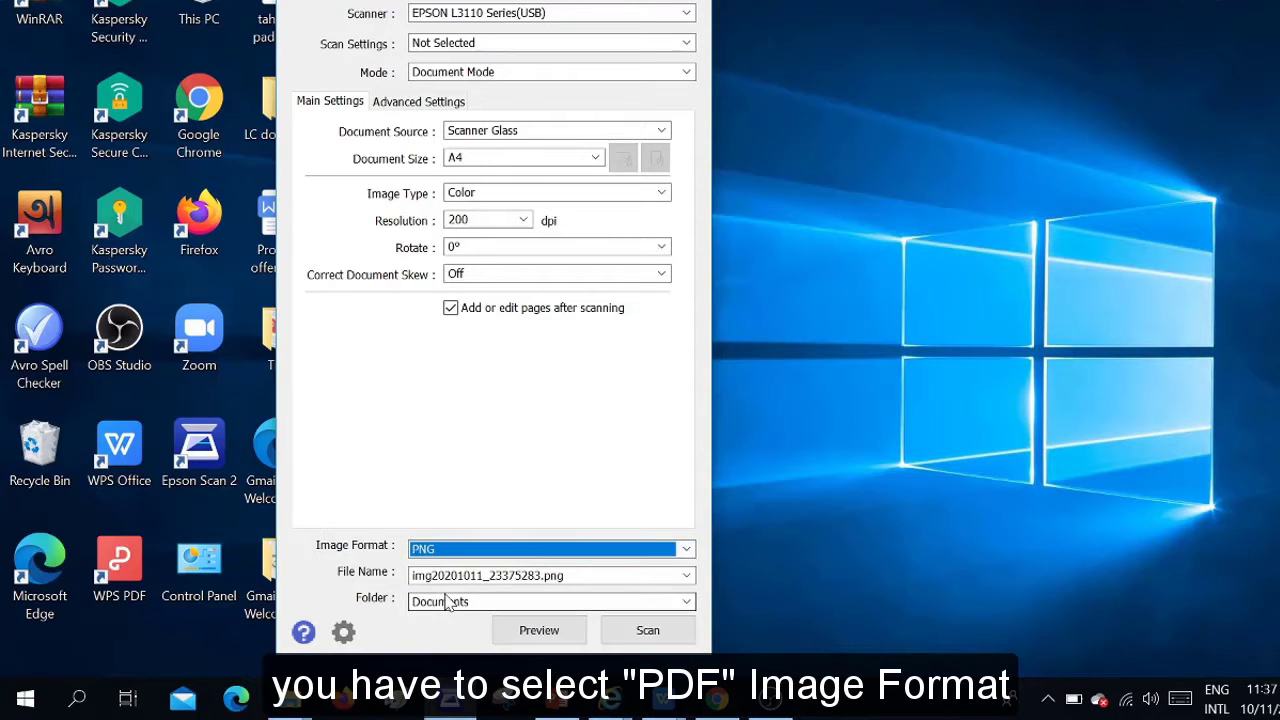
{"action": "left_click", "coordinate": [549, 550]}
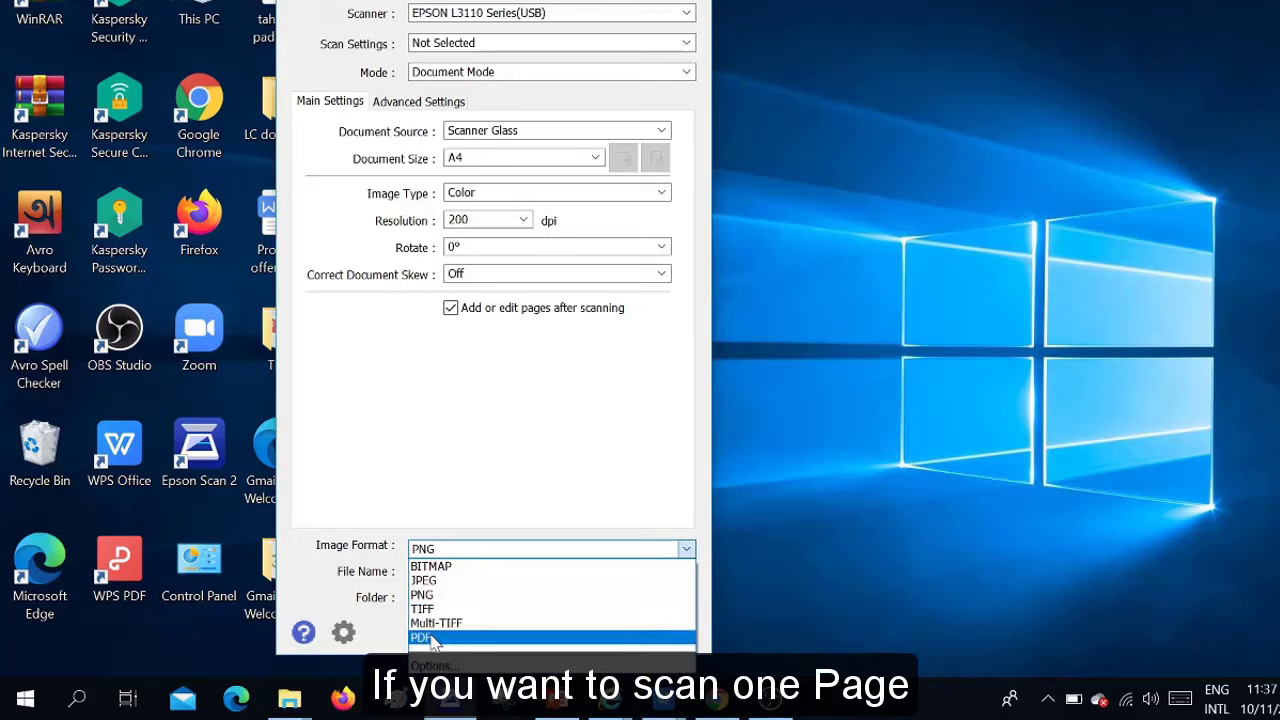
{"action": "left_click", "coordinate": [440, 637]}
{"action": "left_click", "coordinate": [686, 556]}
{"action": "left_click", "coordinate": [447, 601]}
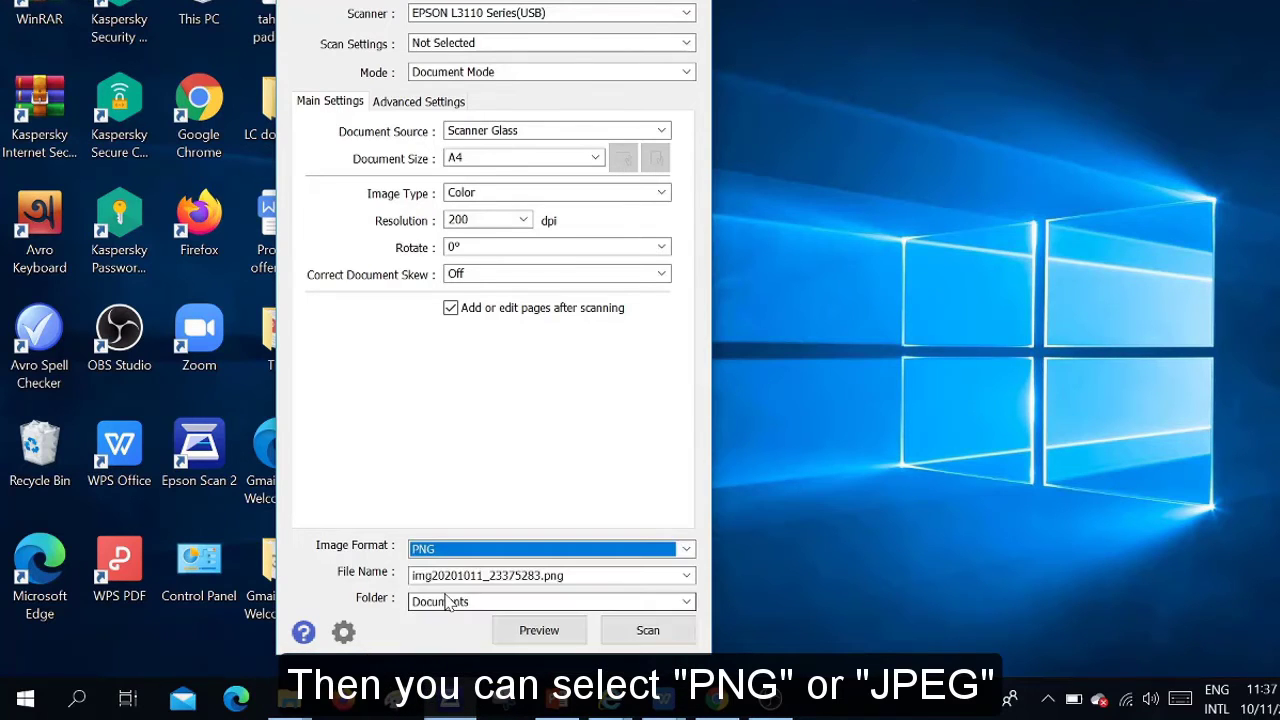
Set the scan's image format to PDF and keep Documents as the destination folder.
{"action": "left_click", "coordinate": [684, 552]}
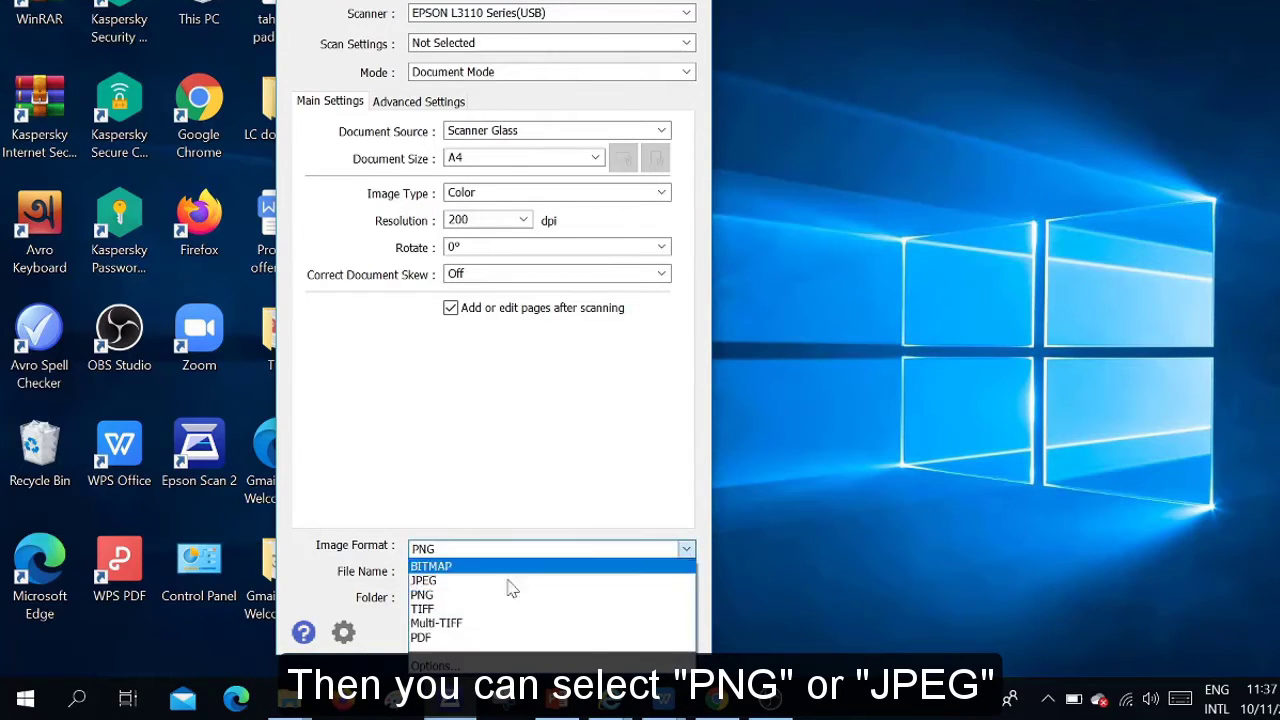
{"action": "left_click", "coordinate": [425, 637]}
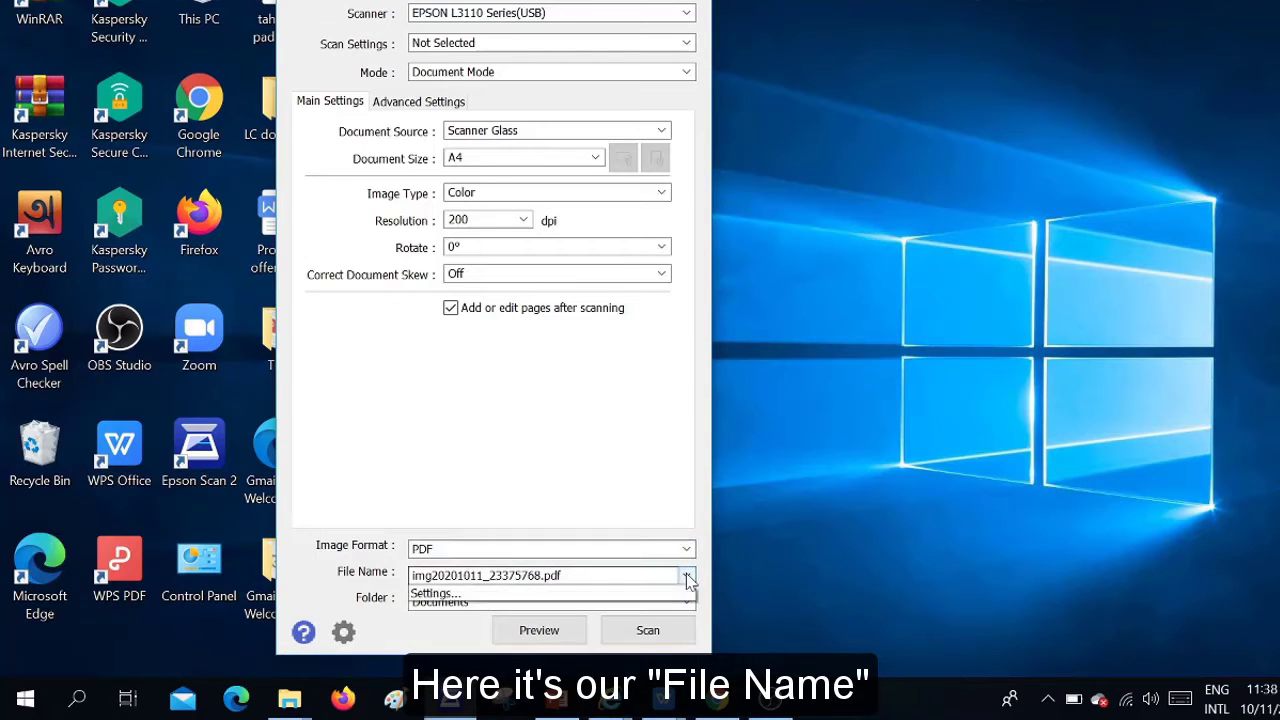
{"action": "left_click", "coordinate": [432, 603]}
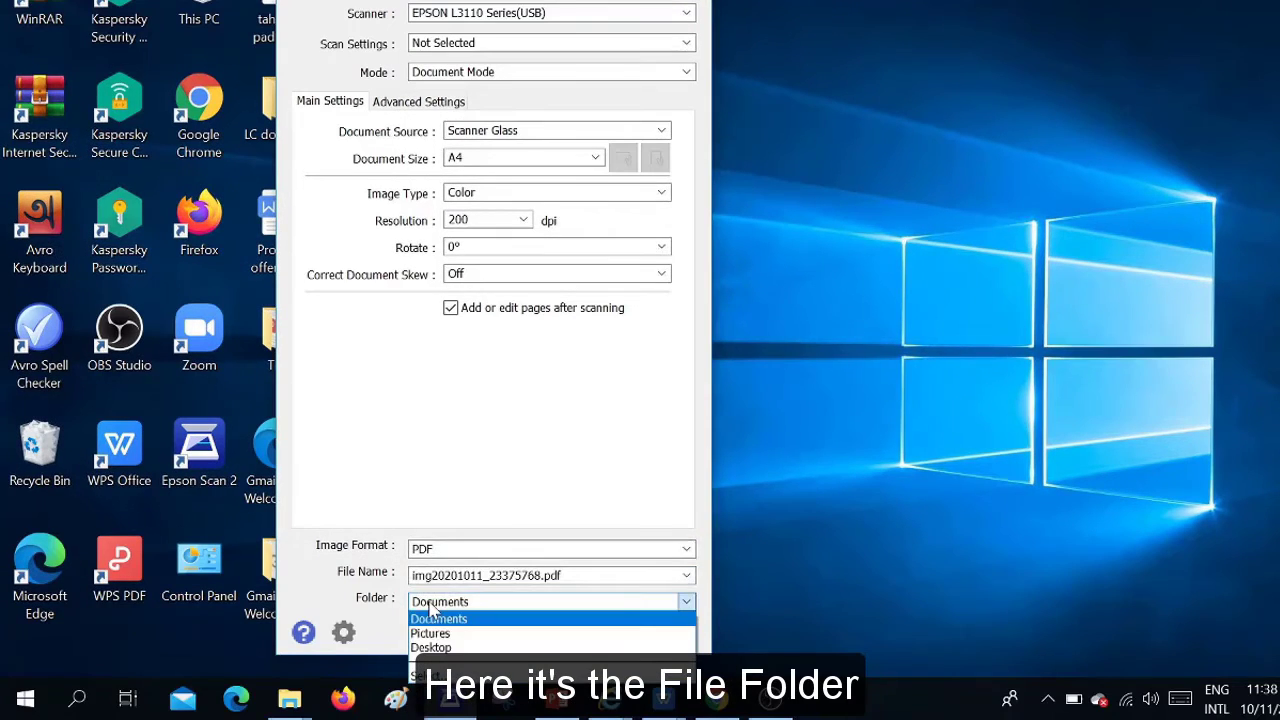
{"action": "left_click", "coordinate": [442, 616]}
{"action": "left_click", "coordinate": [432, 604]}
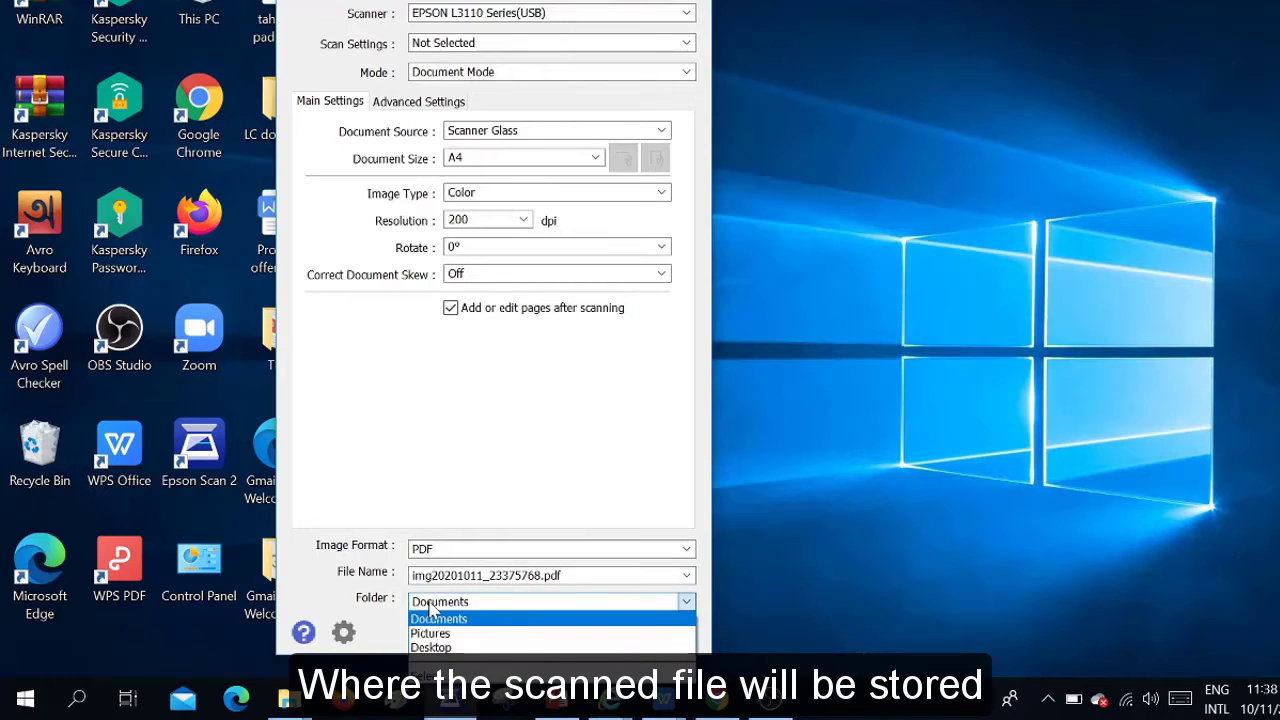
{"action": "left_click", "coordinate": [436, 617]}
{"action": "left_click", "coordinate": [436, 603]}
{"action": "left_click", "coordinate": [435, 612]}
{"action": "left_click", "coordinate": [435, 608]}
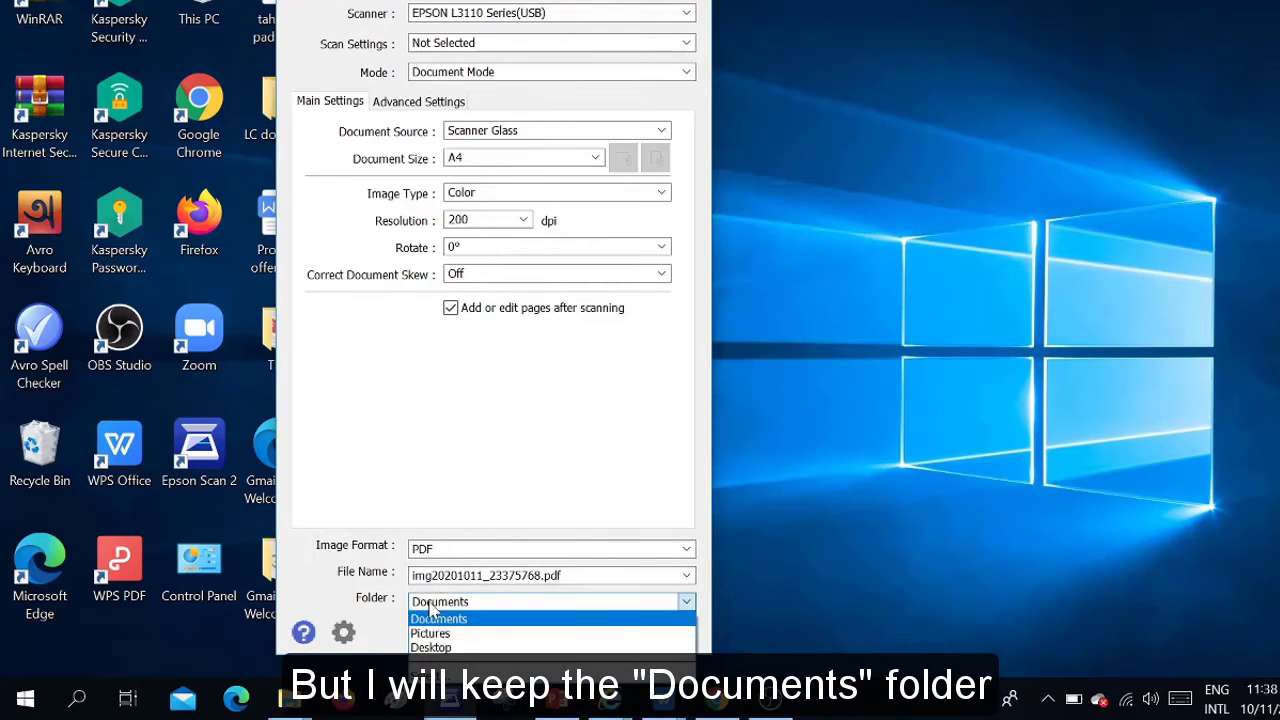
{"action": "left_click", "coordinate": [436, 617]}
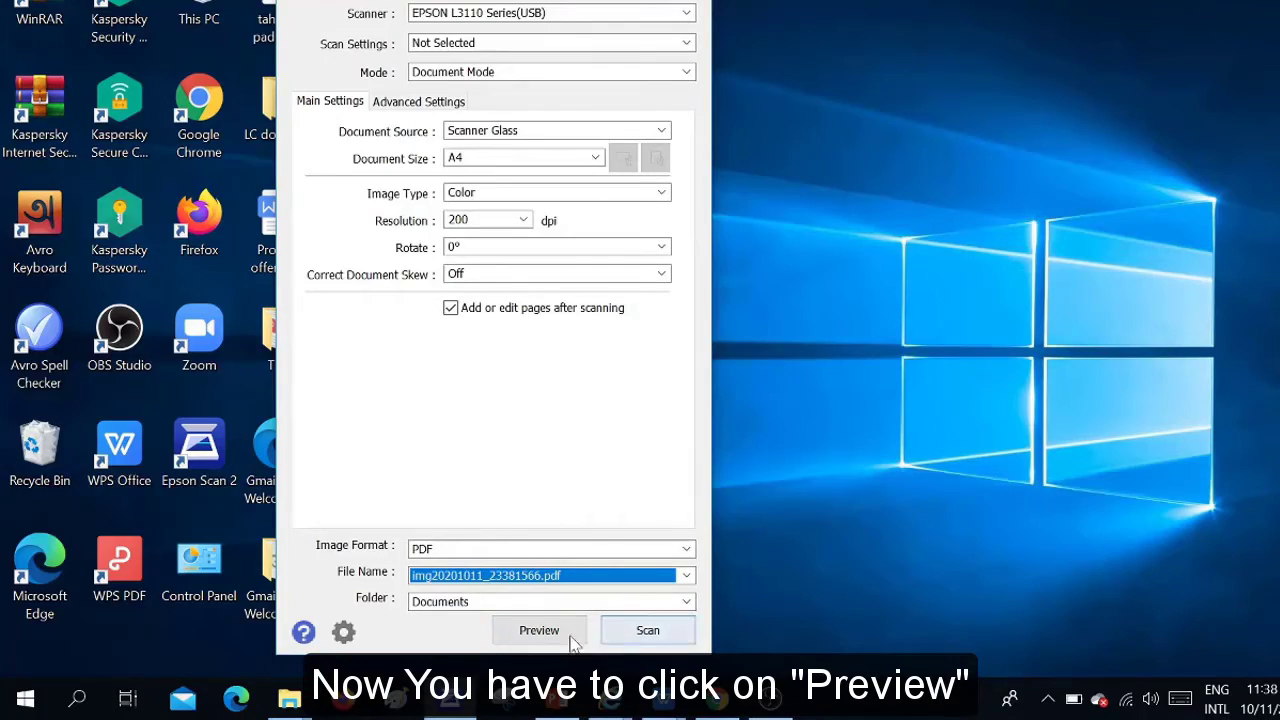
Preview the page on the scanner glass and set its rotation to 180°.
{"action": "left_click", "coordinate": [541, 631]}
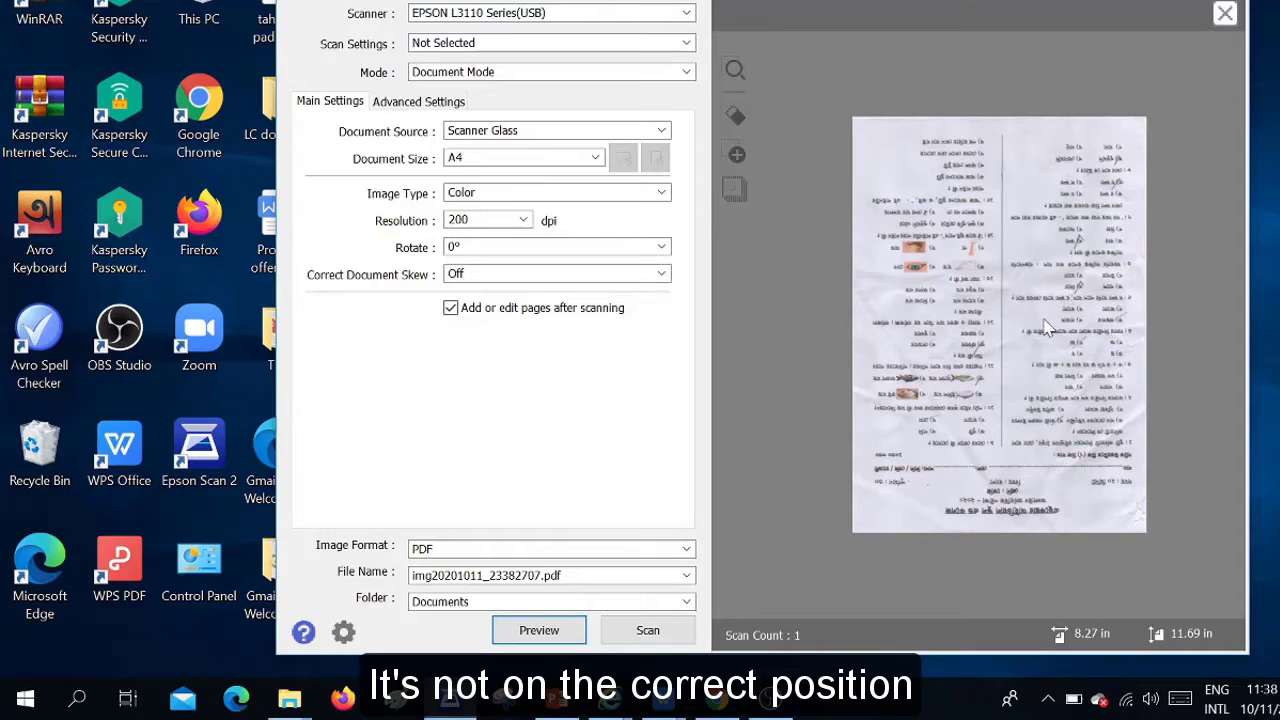
{"action": "left_click", "coordinate": [661, 248]}
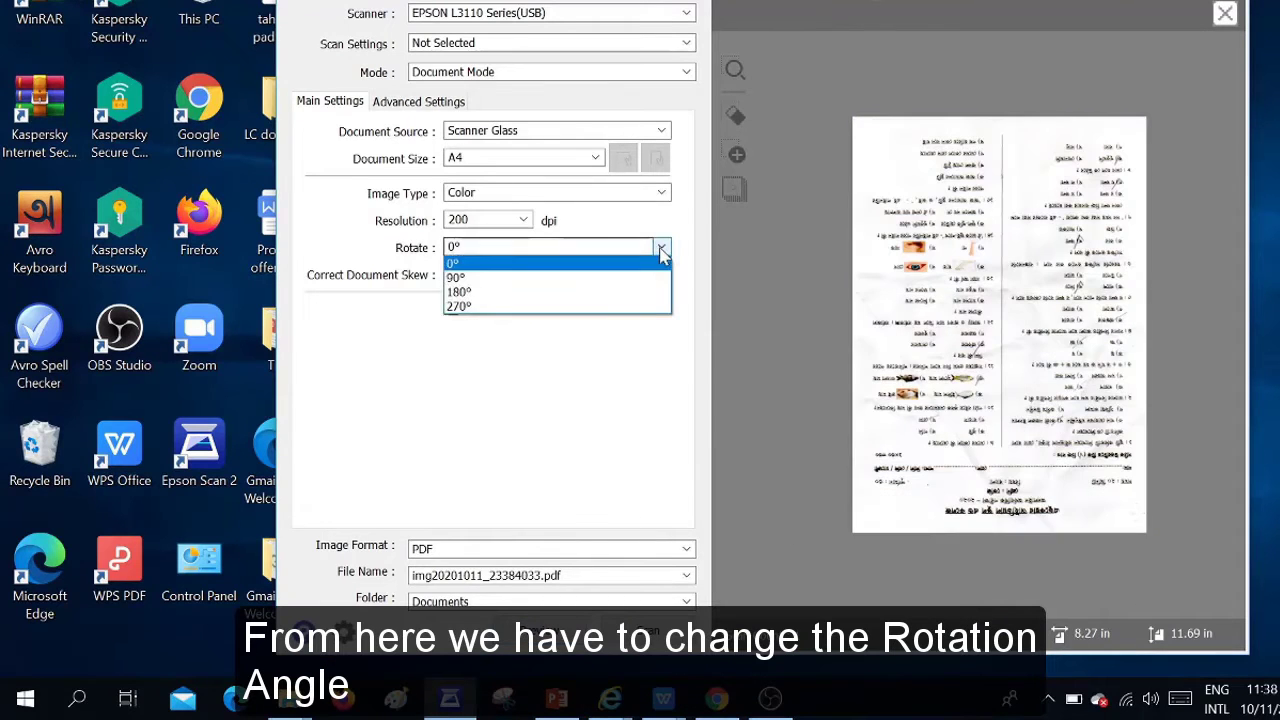
{"action": "left_click", "coordinate": [552, 278]}
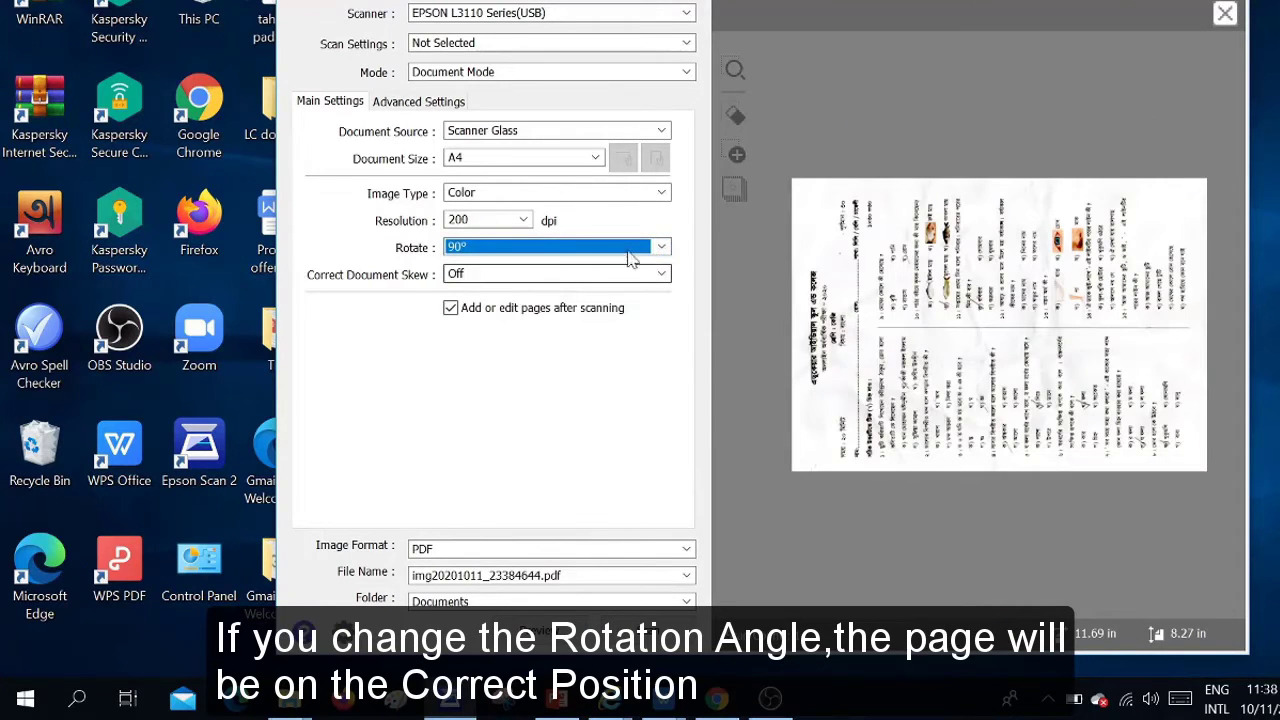
{"action": "left_click", "coordinate": [661, 248]}
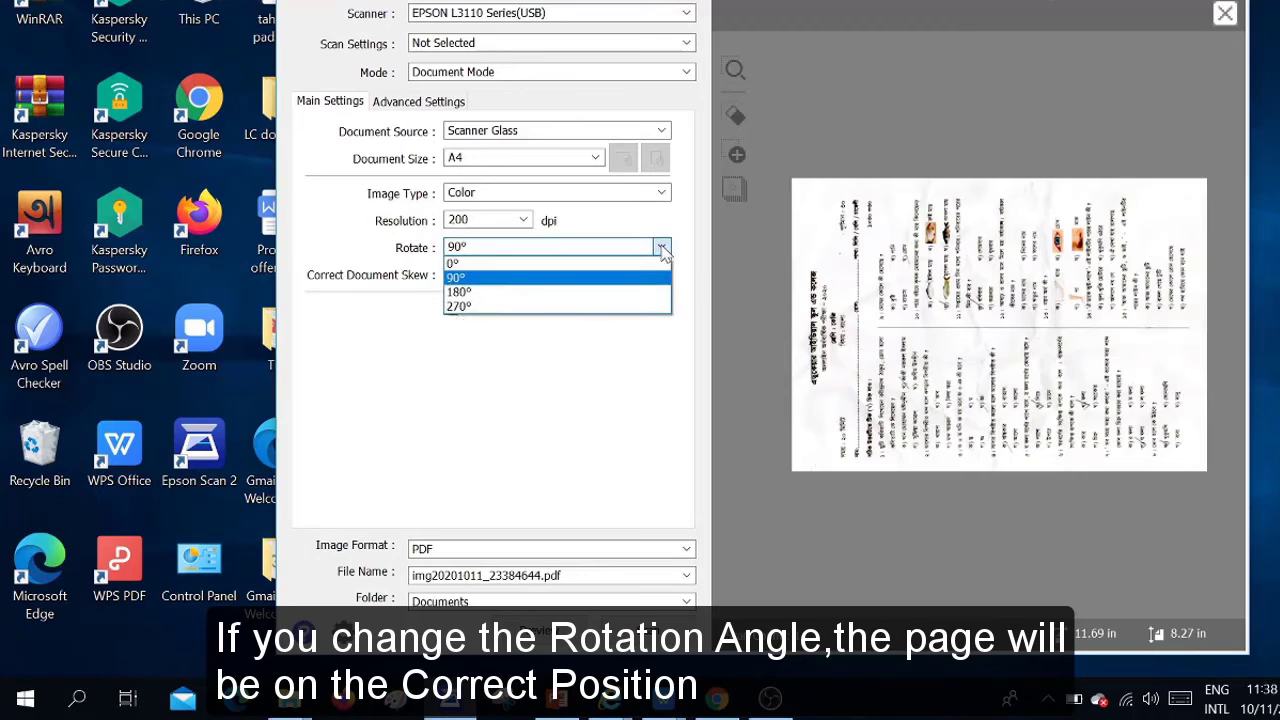
{"action": "left_click", "coordinate": [570, 292]}
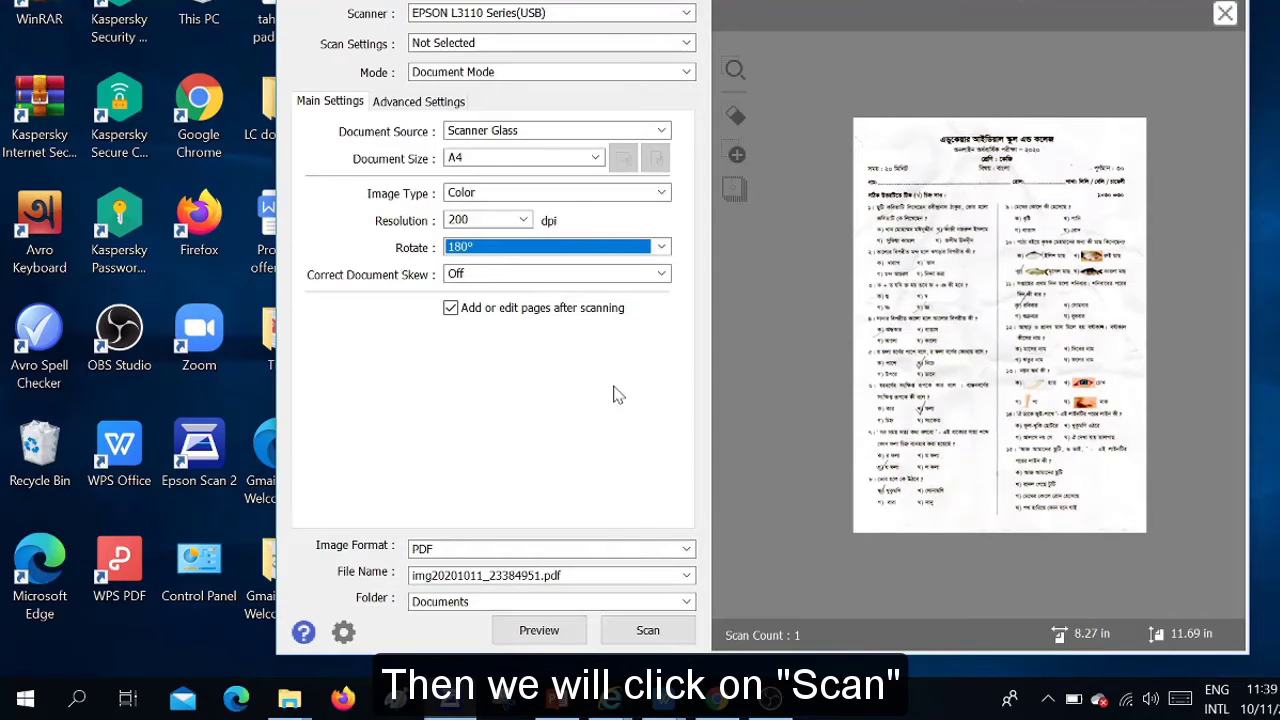
{"action": "left_click", "coordinate": [1020, 330]}
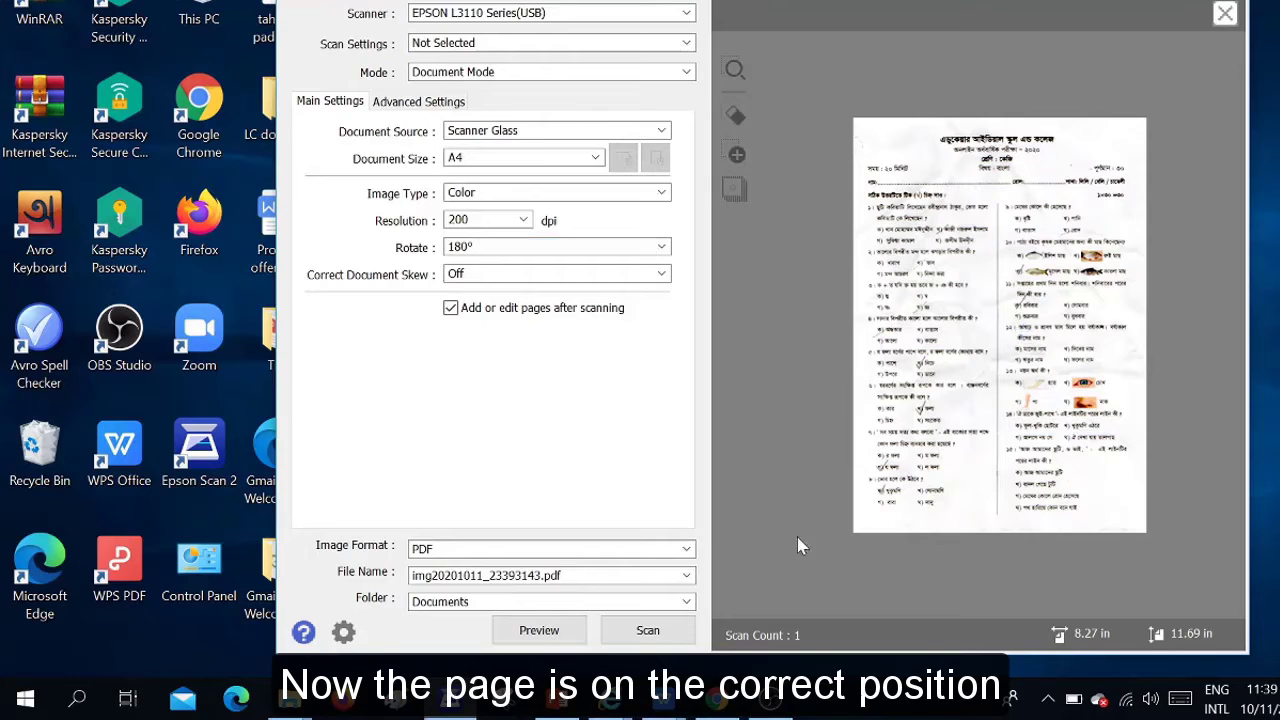
Scan the first page and open the scanned image for editing before saving.
{"action": "left_click", "coordinate": [634, 632]}
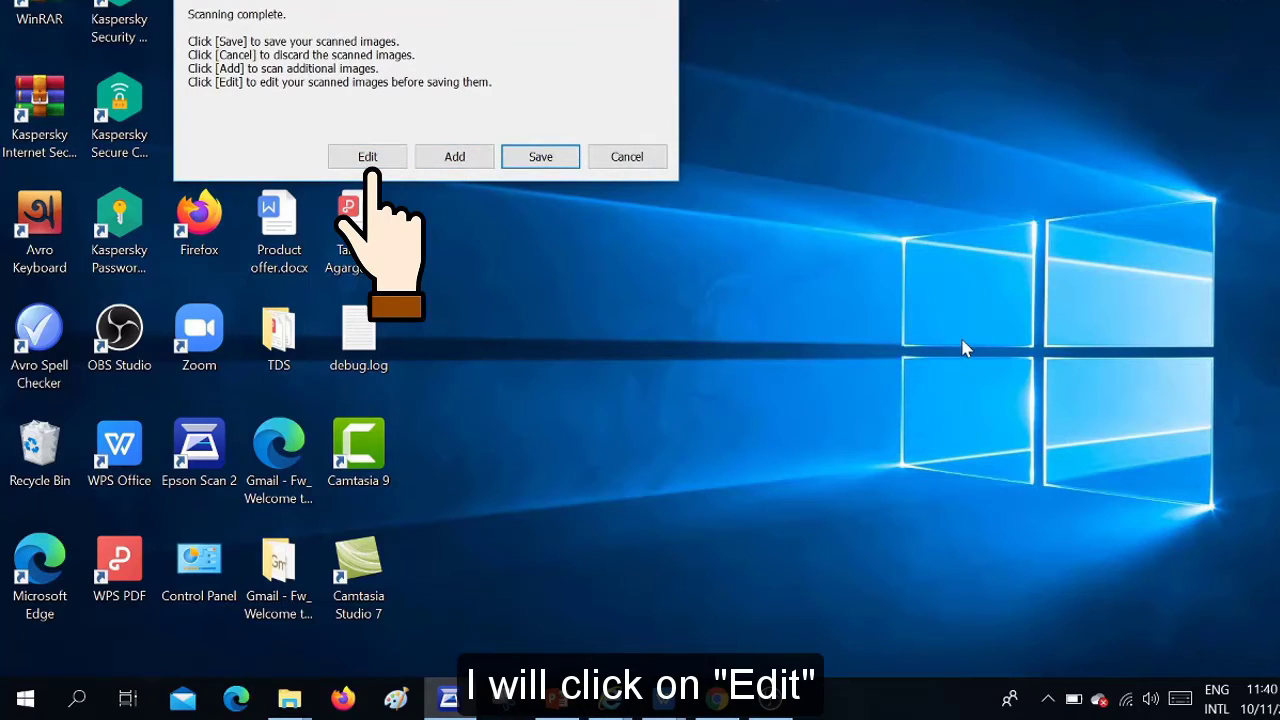
{"action": "left_click", "coordinate": [386, 159]}
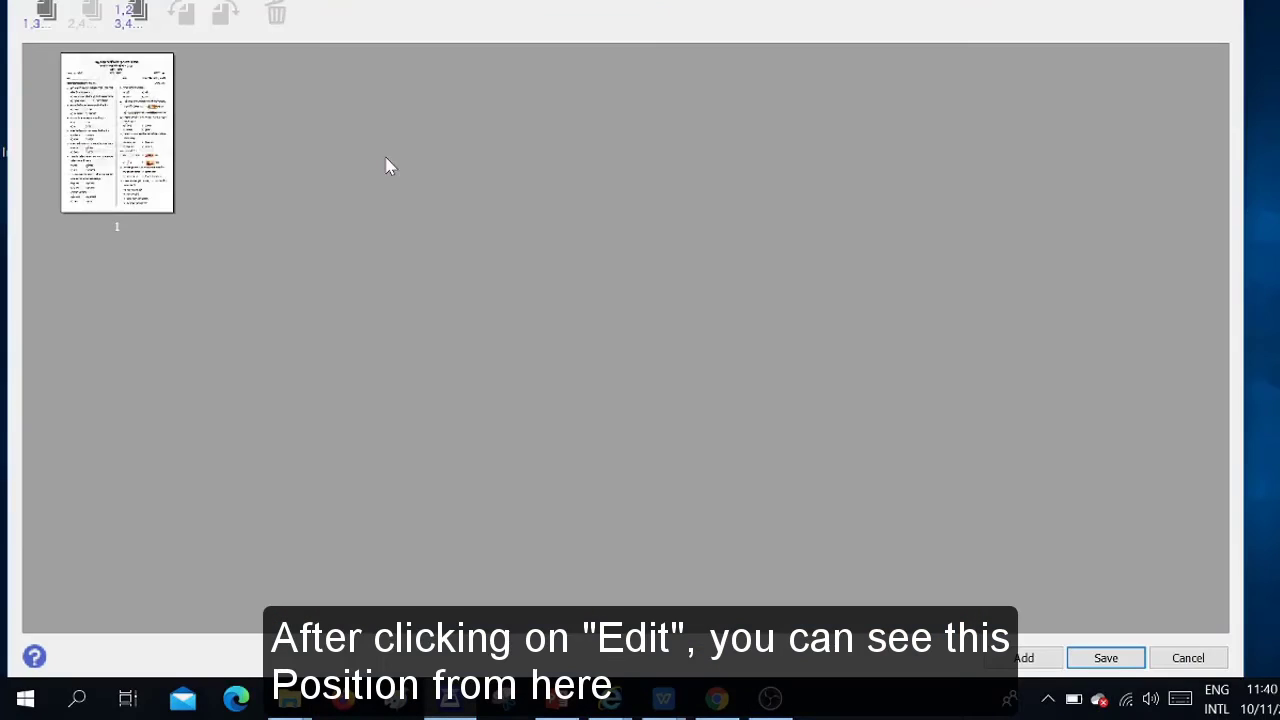
Rotate page 1 counterclockwise in 90-degree steps through a full turn and deselect it.
{"action": "left_click", "coordinate": [122, 143]}
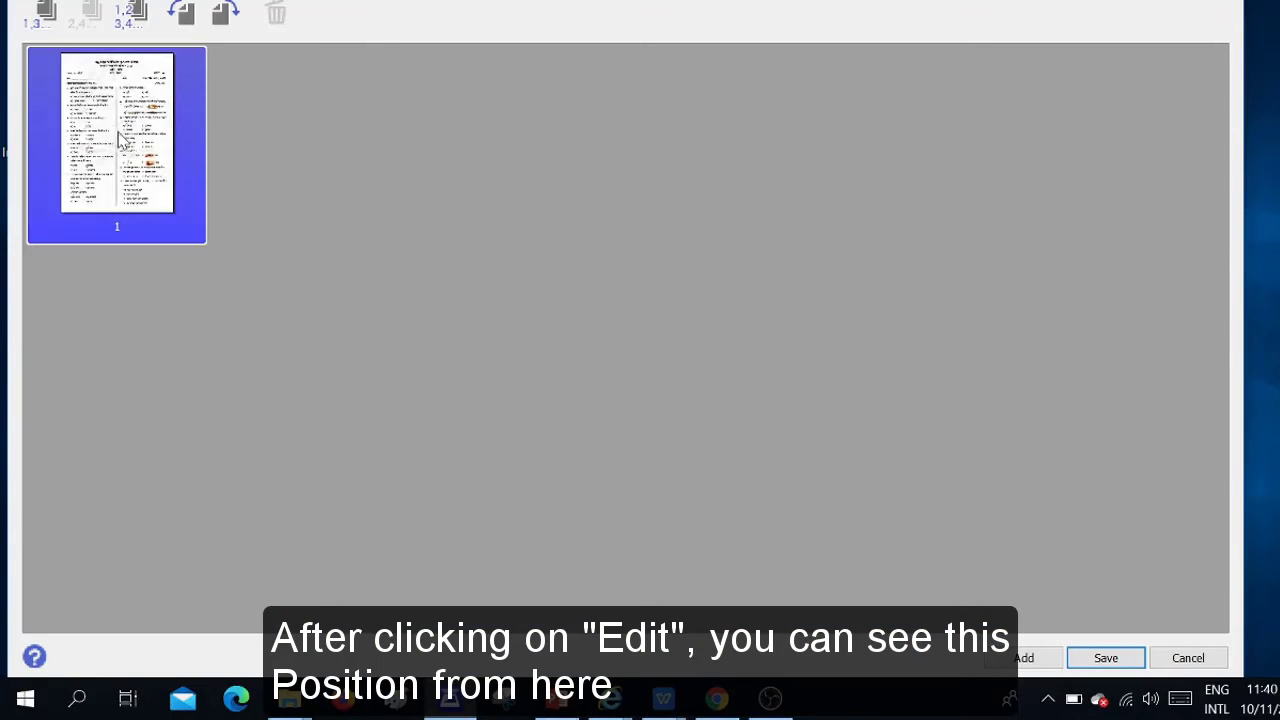
{"action": "left_click", "coordinate": [182, 16]}
{"action": "left_click", "coordinate": [182, 16]}
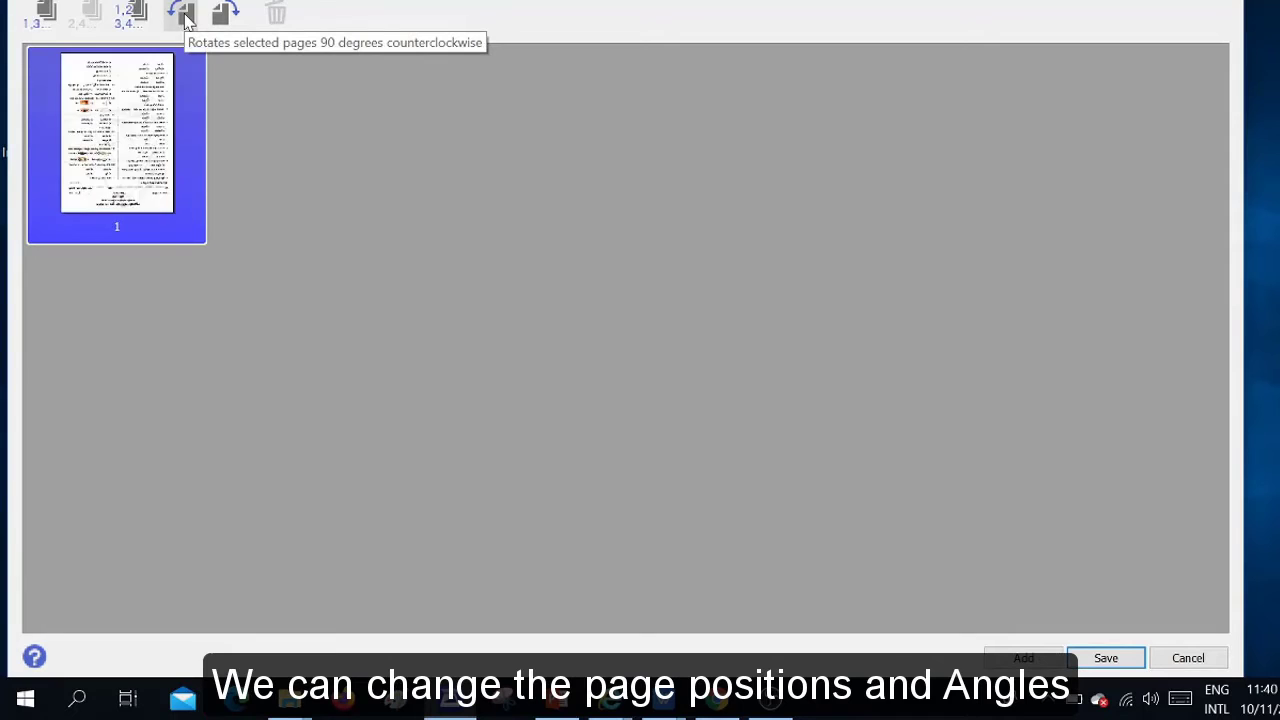
{"action": "left_click", "coordinate": [182, 16]}
{"action": "left_click", "coordinate": [182, 16]}
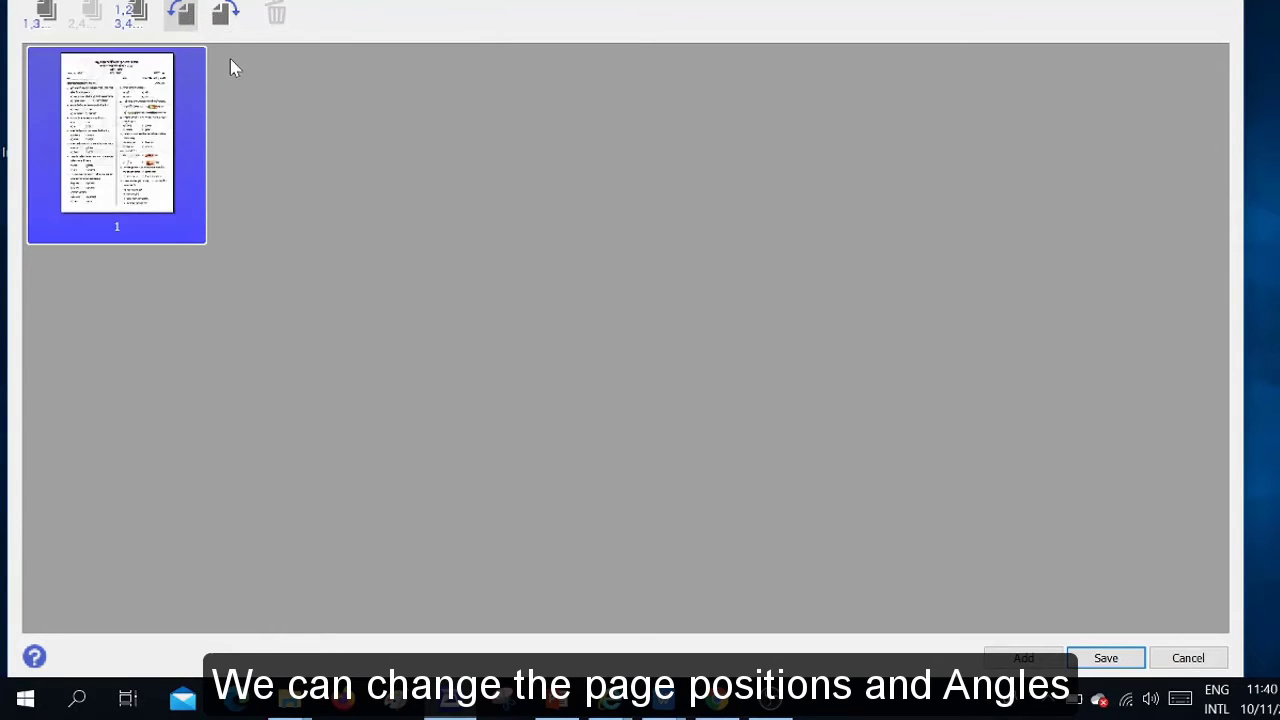
{"action": "left_click", "coordinate": [285, 141]}
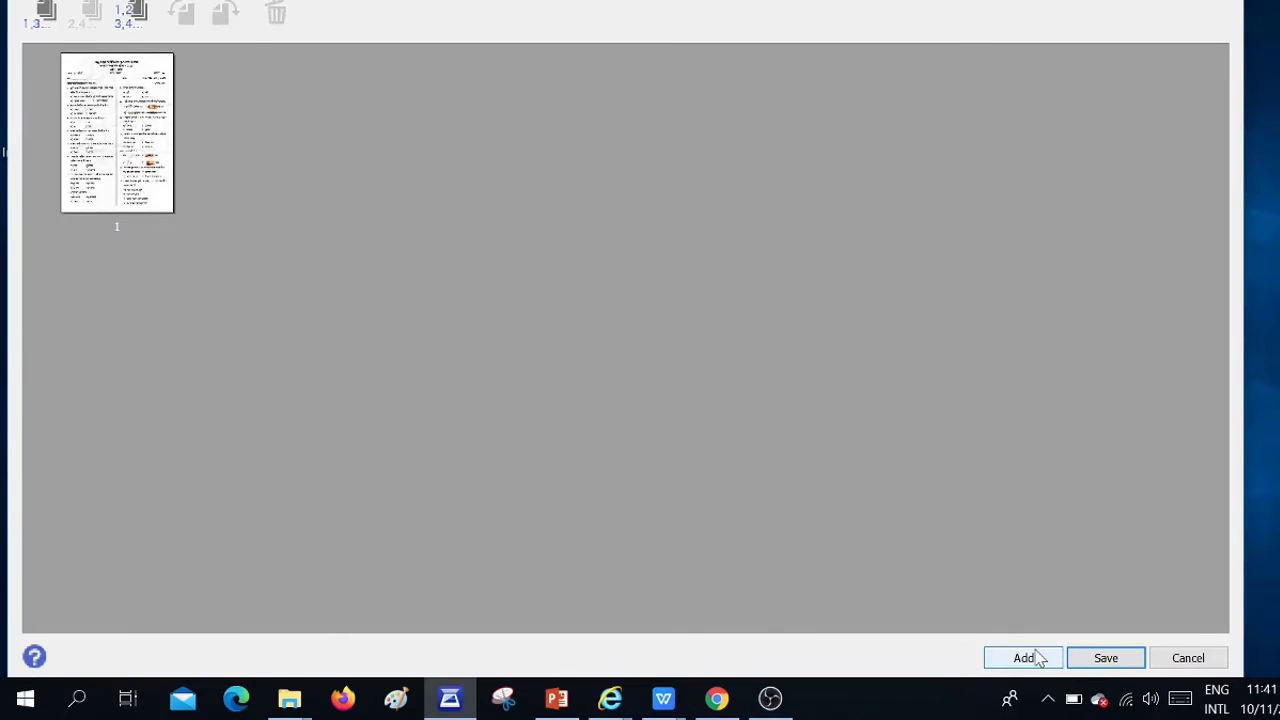
Scan the second page into the same document as page 2 and select its thumbnail.
{"action": "left_click", "coordinate": [1040, 660]}
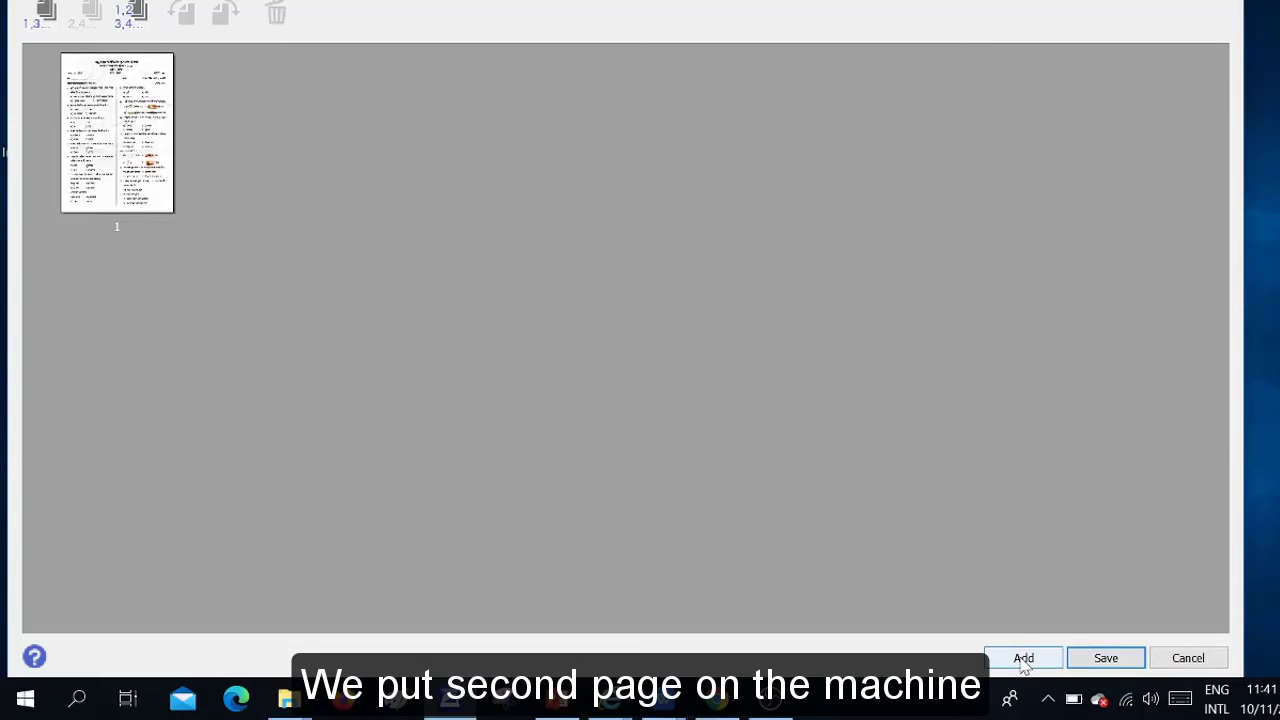
{"action": "left_click", "coordinate": [1023, 658]}
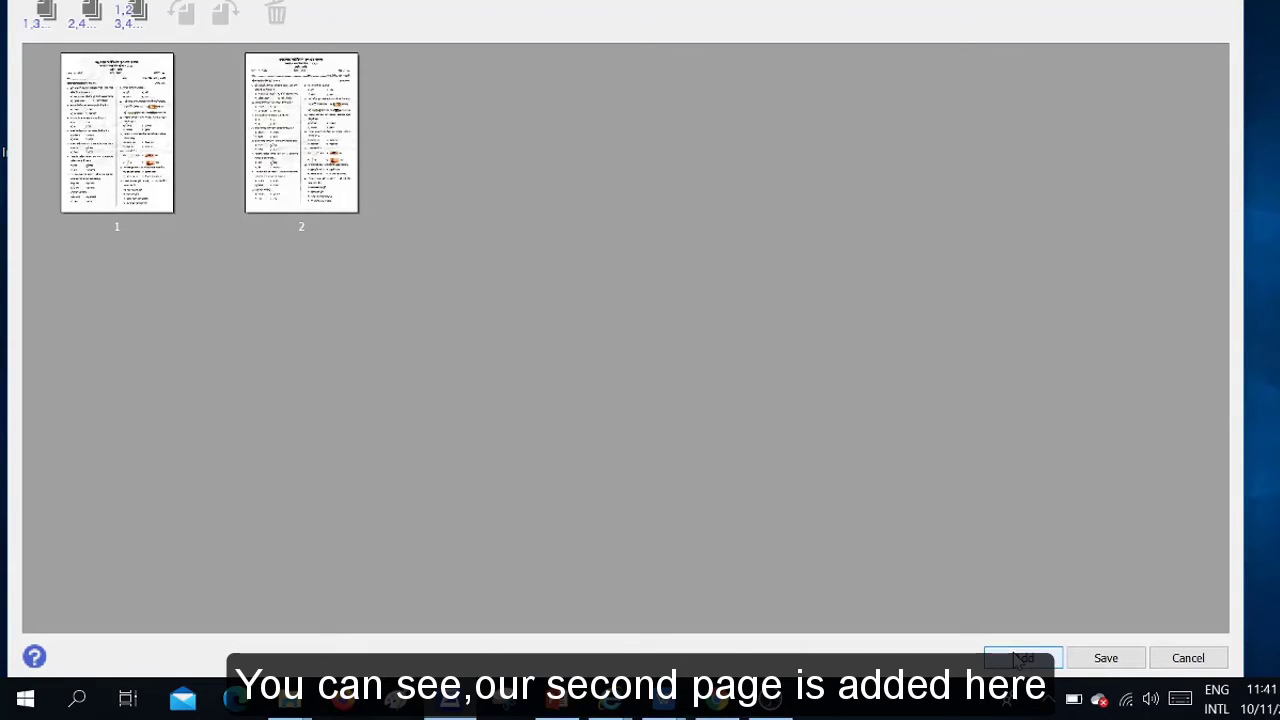
{"action": "left_click", "coordinate": [313, 160]}
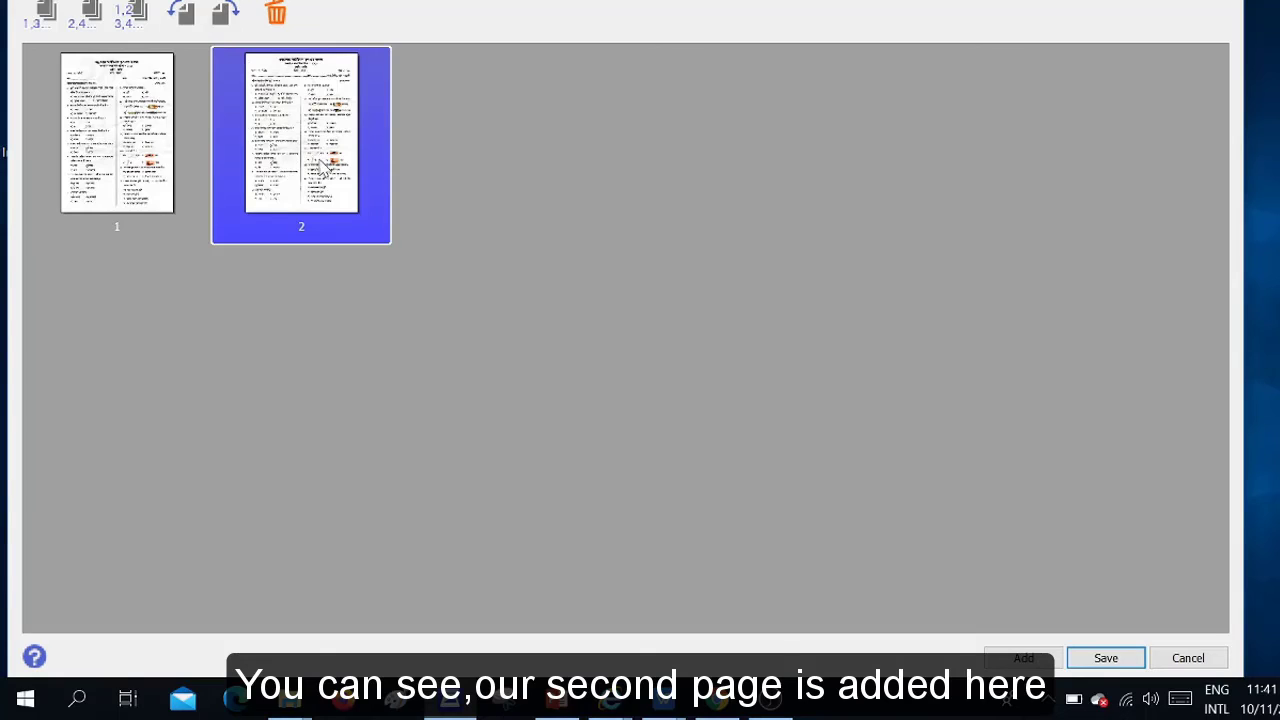